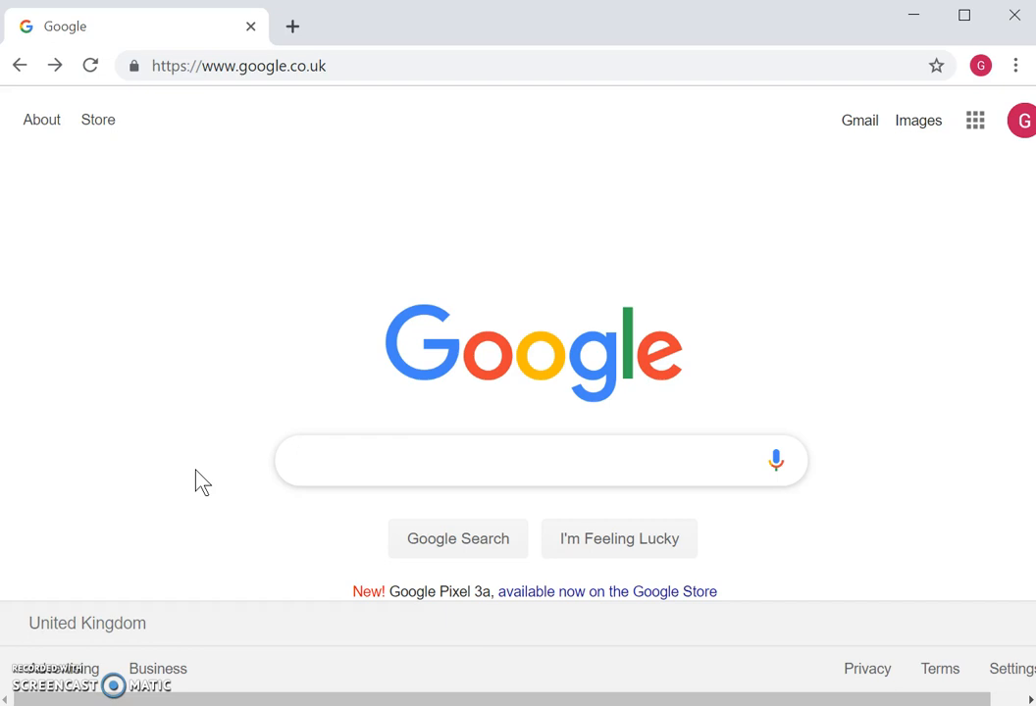
- Search Google for 'privacy policy maker'
text(privacy)
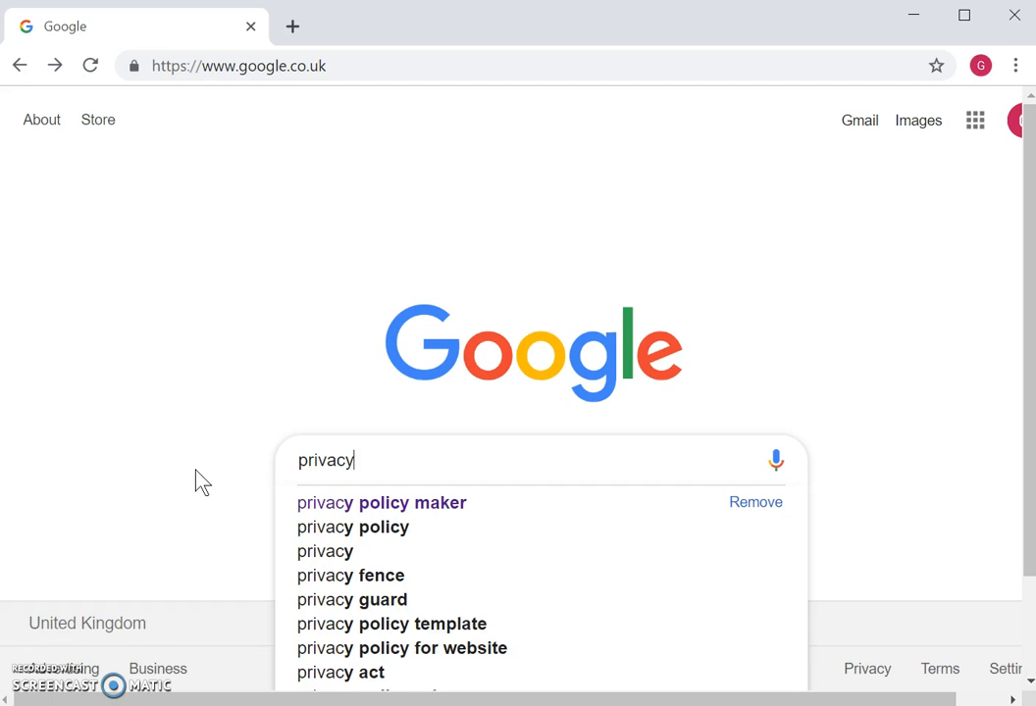
text( policy maker)
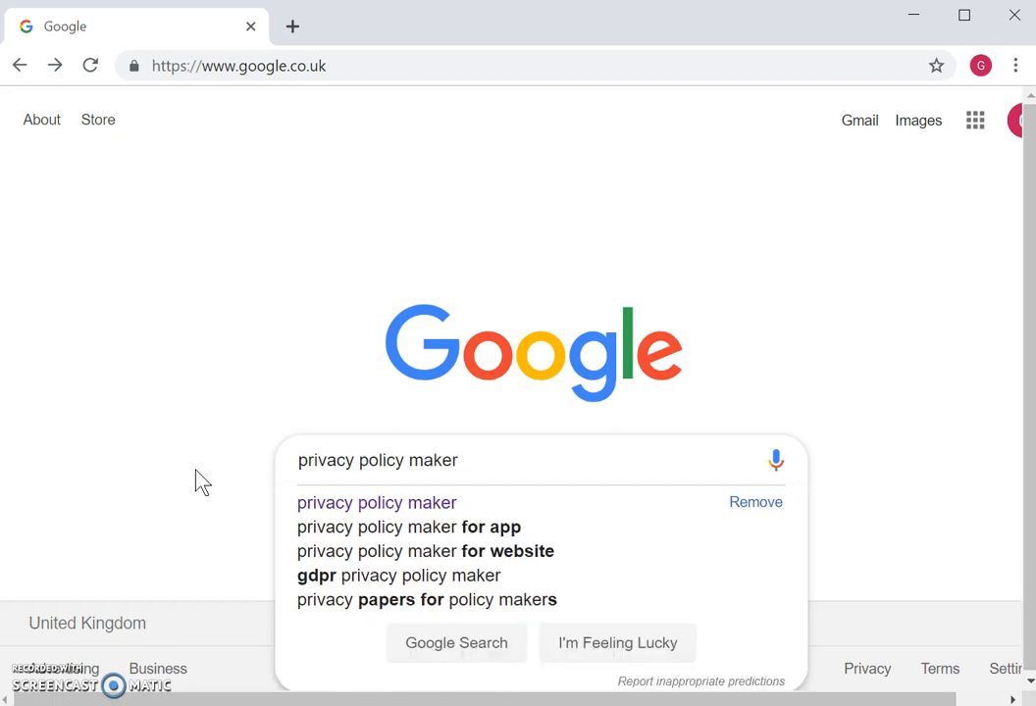
key(Return)
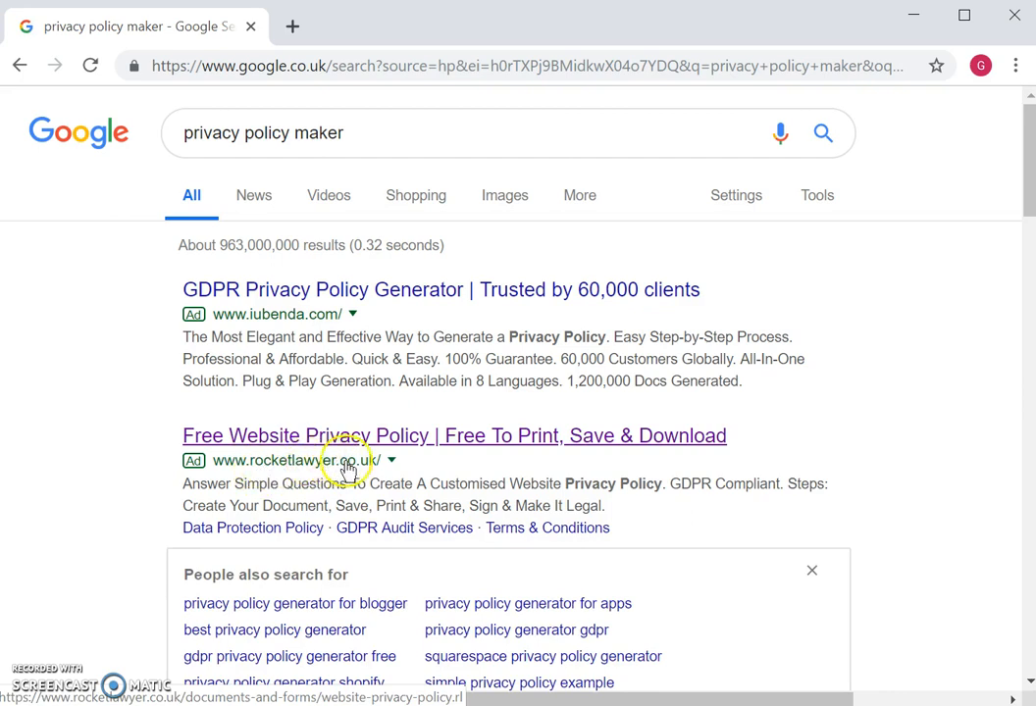
- Open Rocket Lawyer's Free Website Privacy Policy result and start creating the document
click(396, 438)
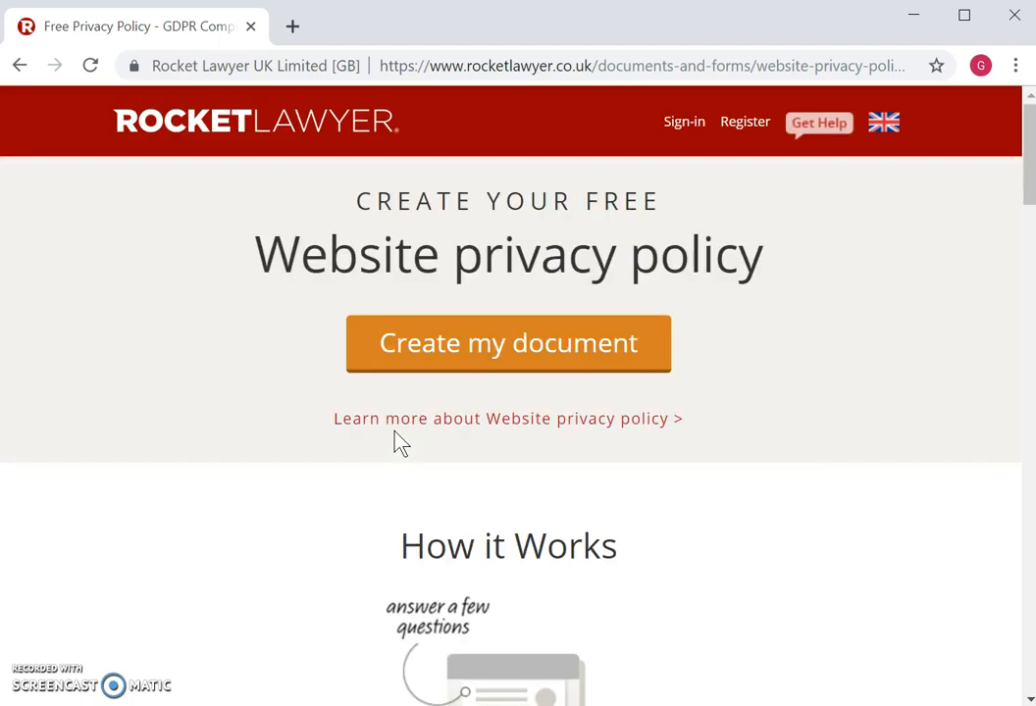
click(499, 355)
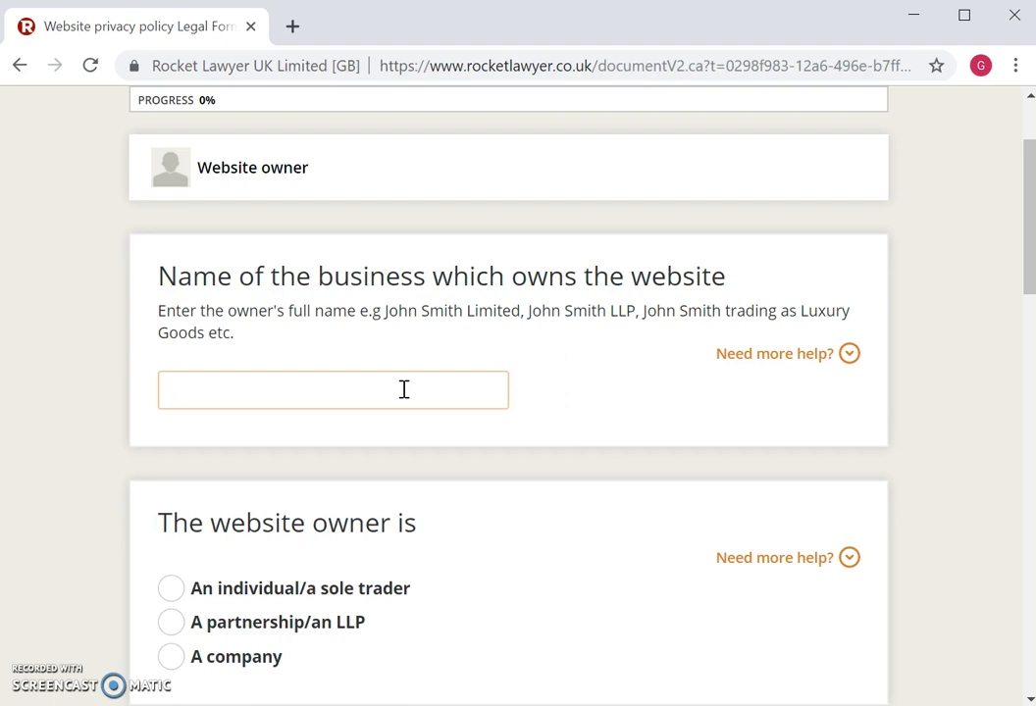
- Enter 'Pets R Us by Mr Morton' as the business name and set the owner as an individual/sole trader
text(Pets R Us by)
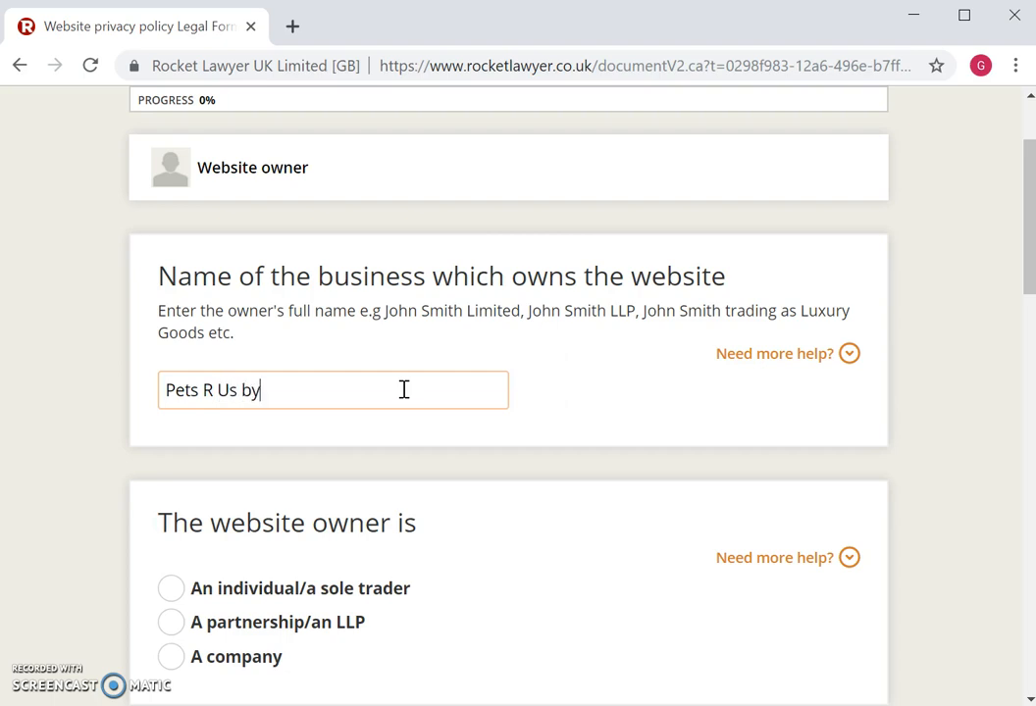
text( Mr Morton)
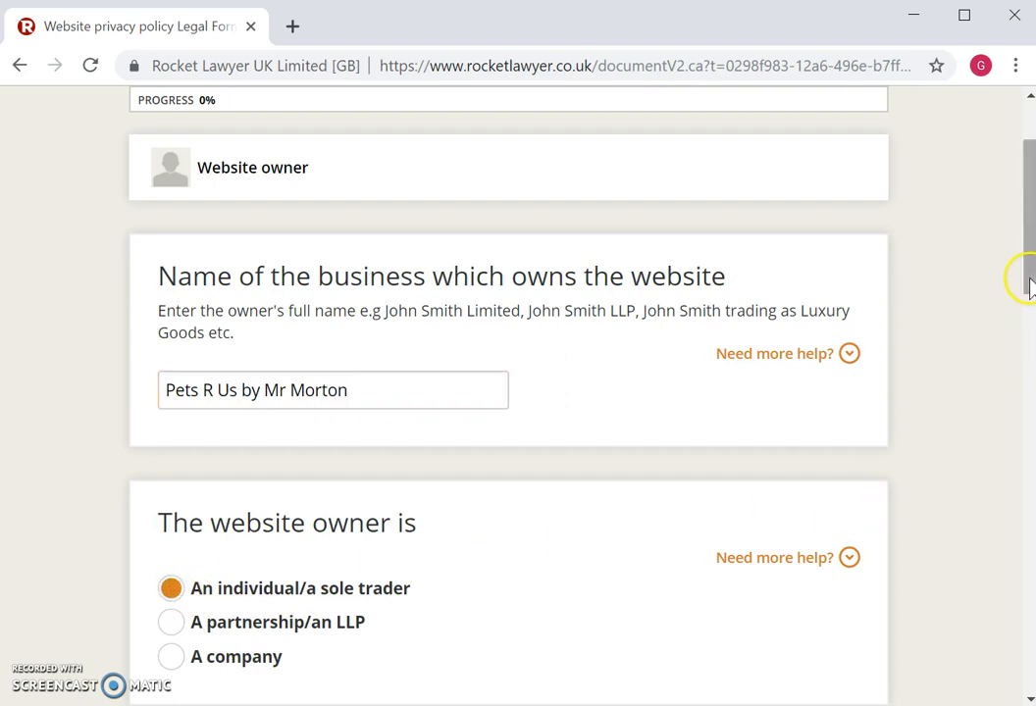
scroll(1028, 284, down, 4)
drag(1029, 294, 1029, 357)
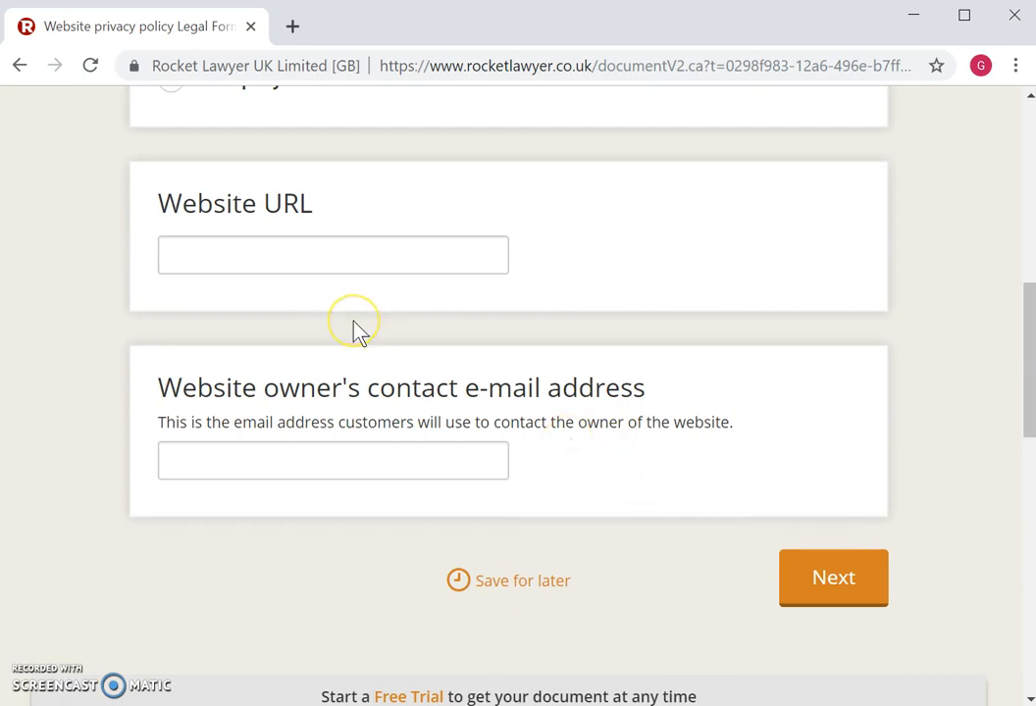
click(262, 254)
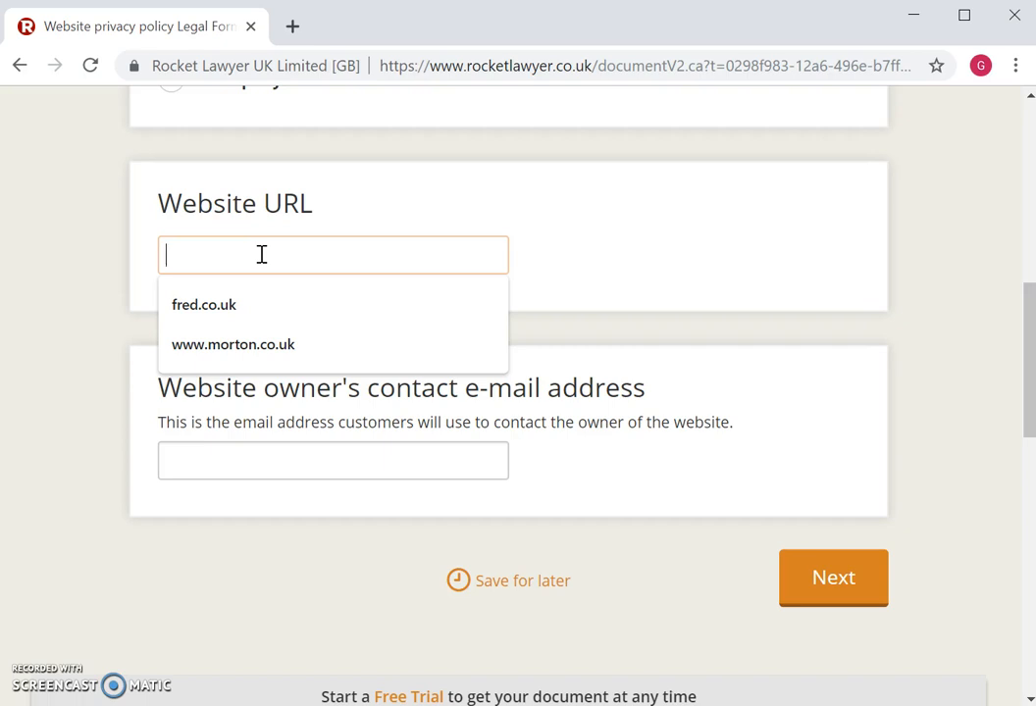
text(www.petrusMM.co.uk)
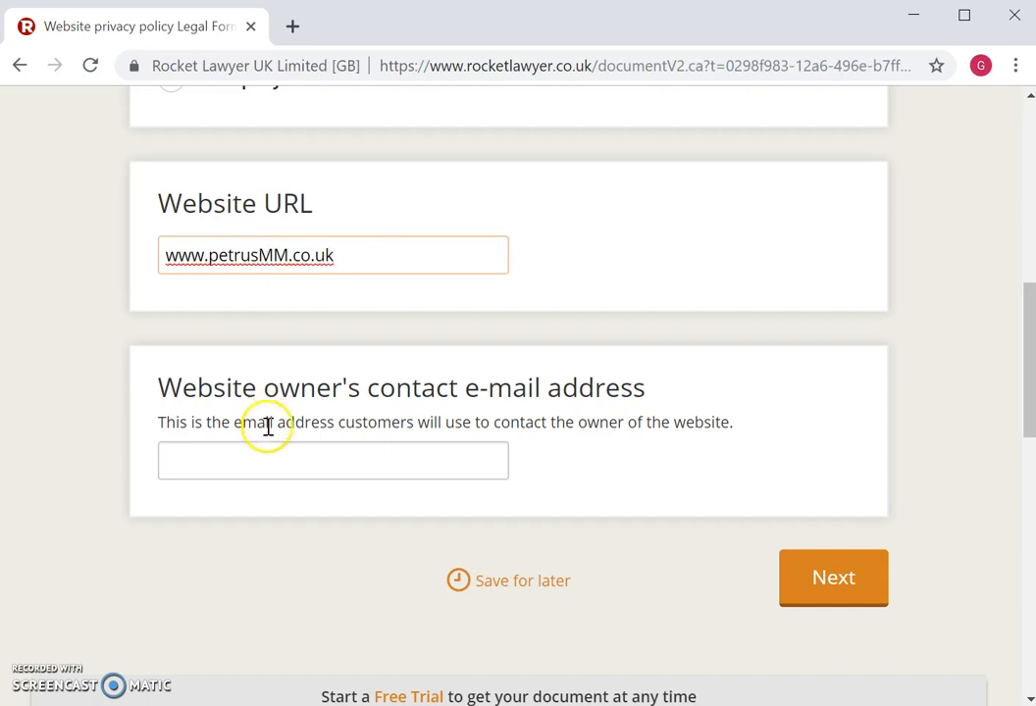
click(268, 460)
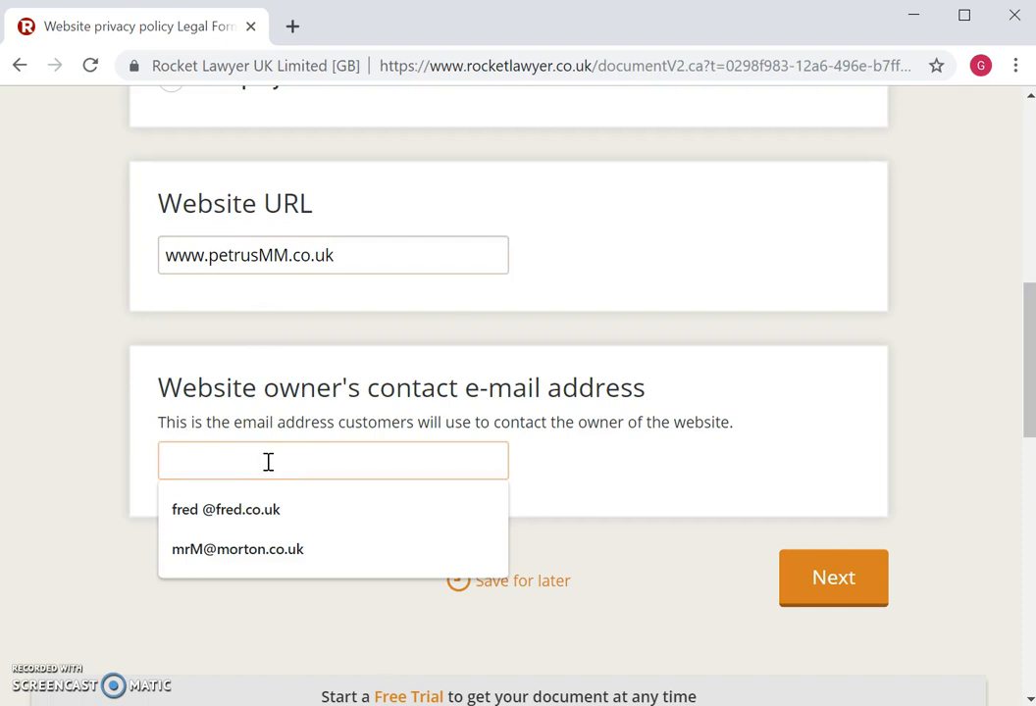
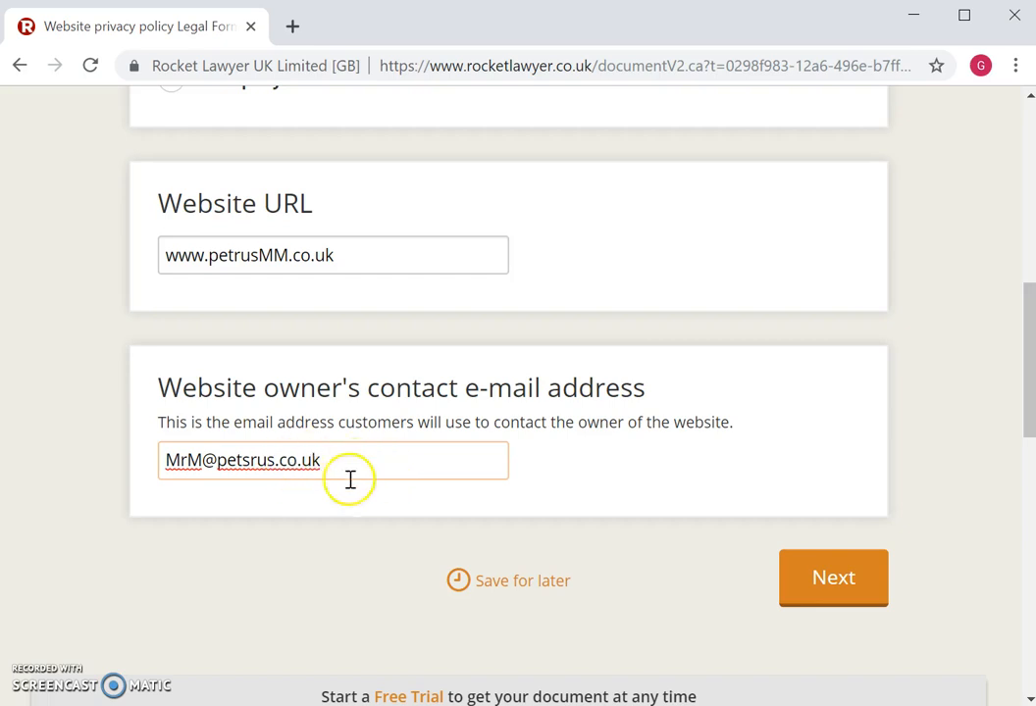
click(234, 255)
text(s)
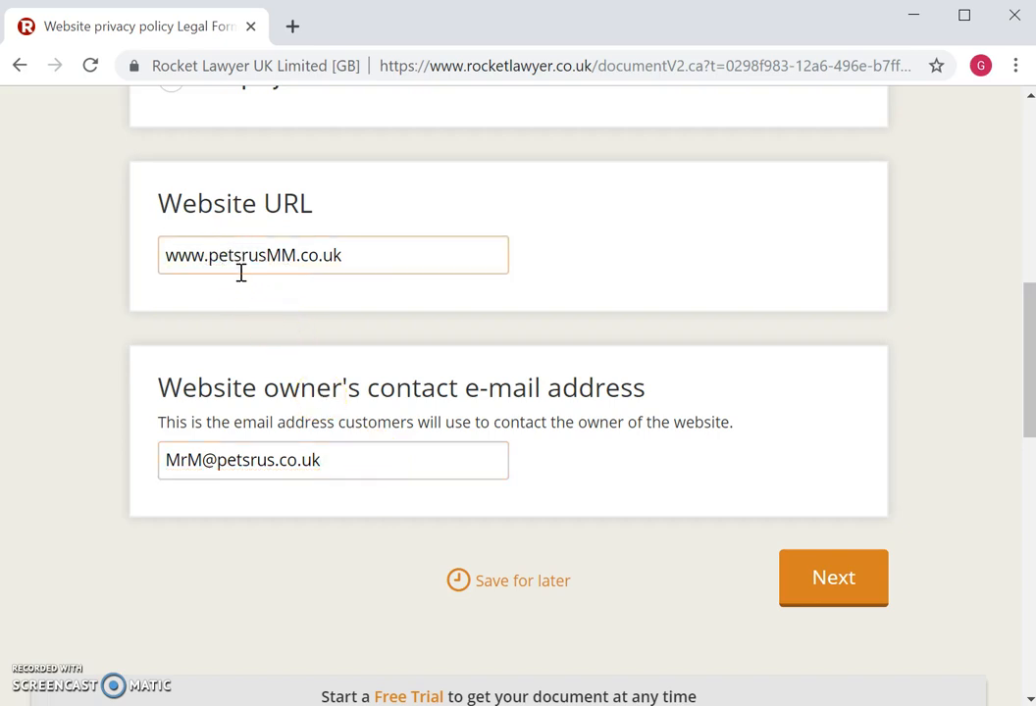
click(624, 452)
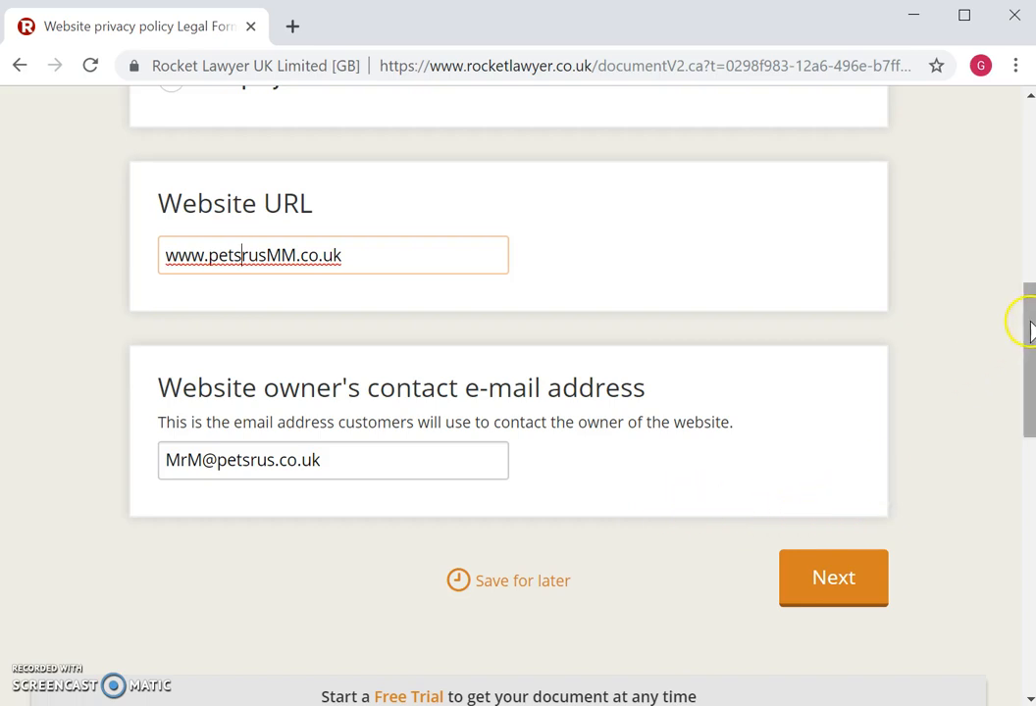
click(834, 586)
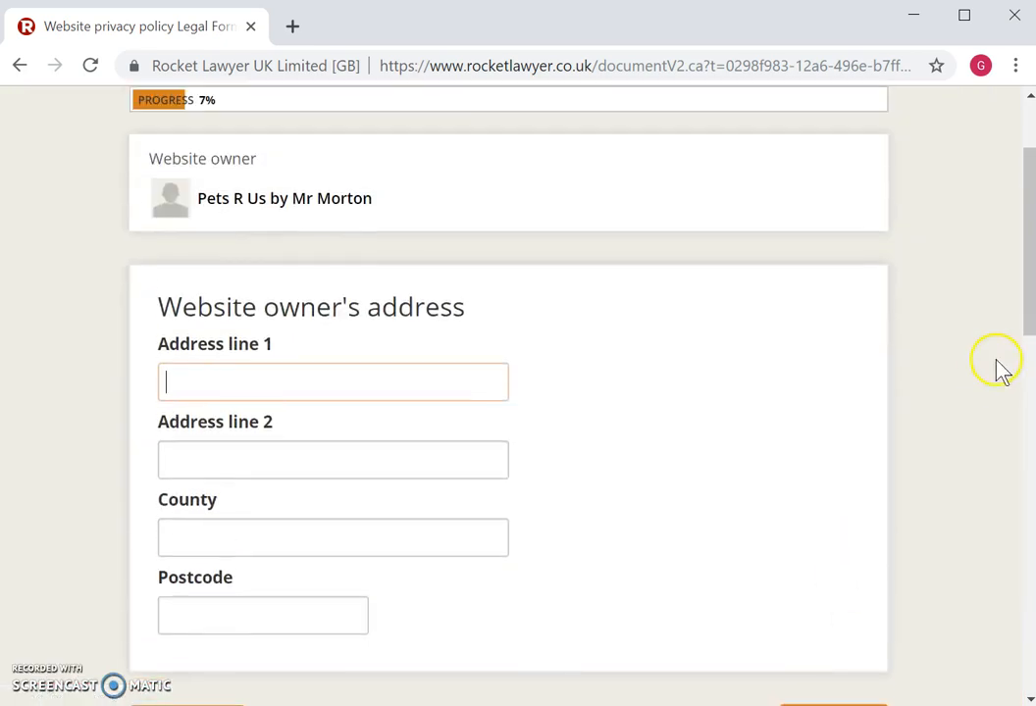
- Enter the owner's street as address line 1 and the town as address line 2
drag(1028, 258, 1030, 494)
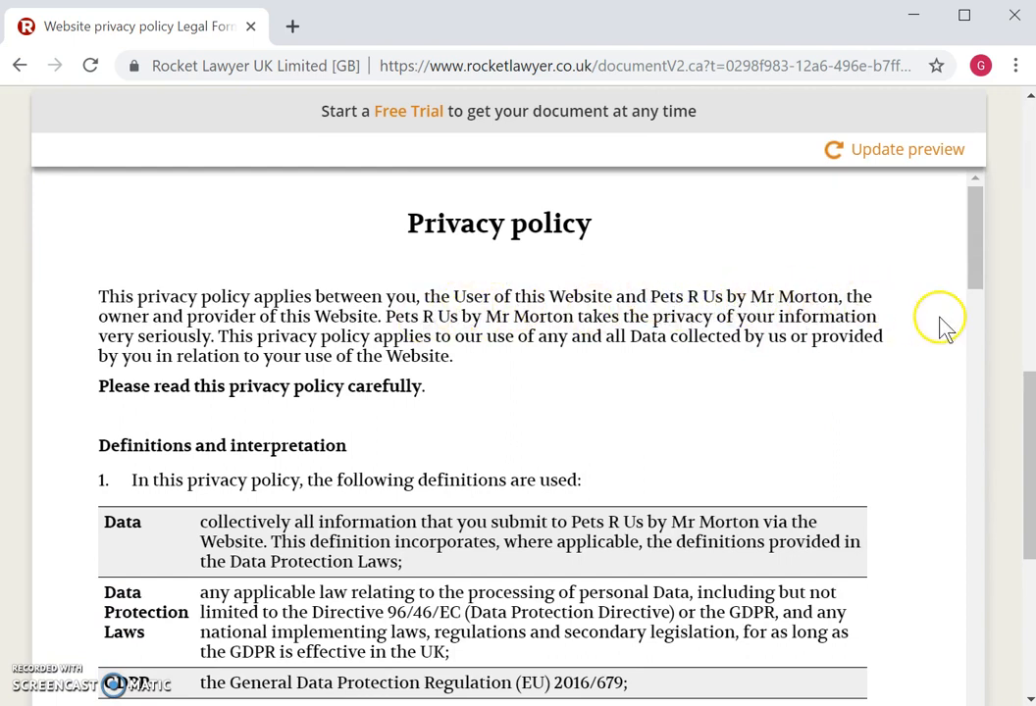
drag(1028, 429, 1029, 206)
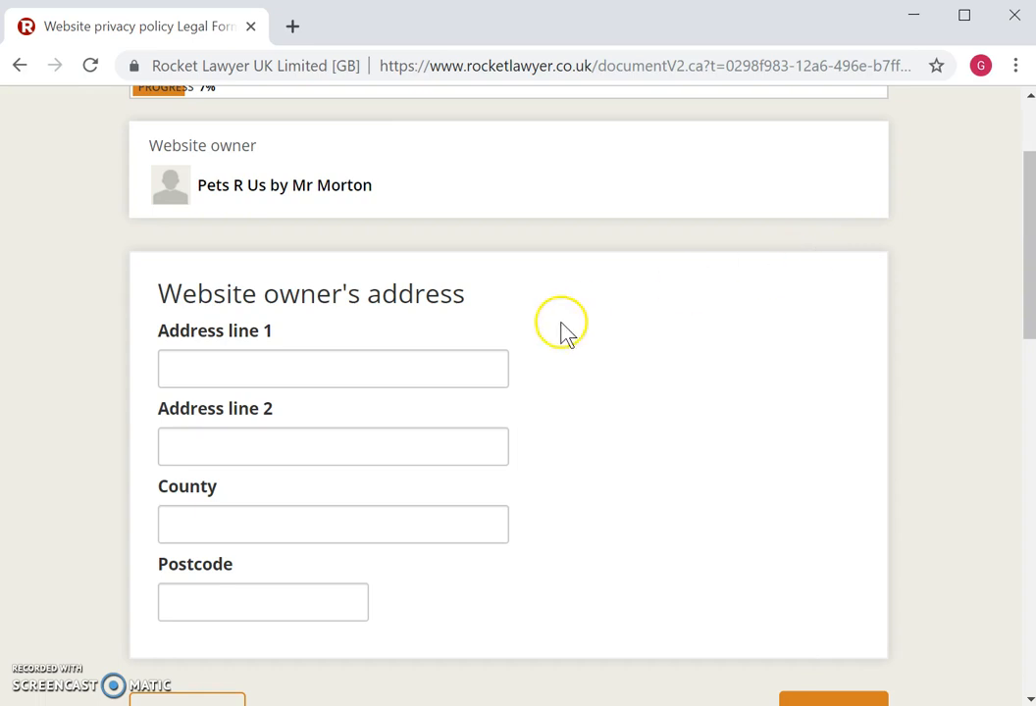
click(417, 368)
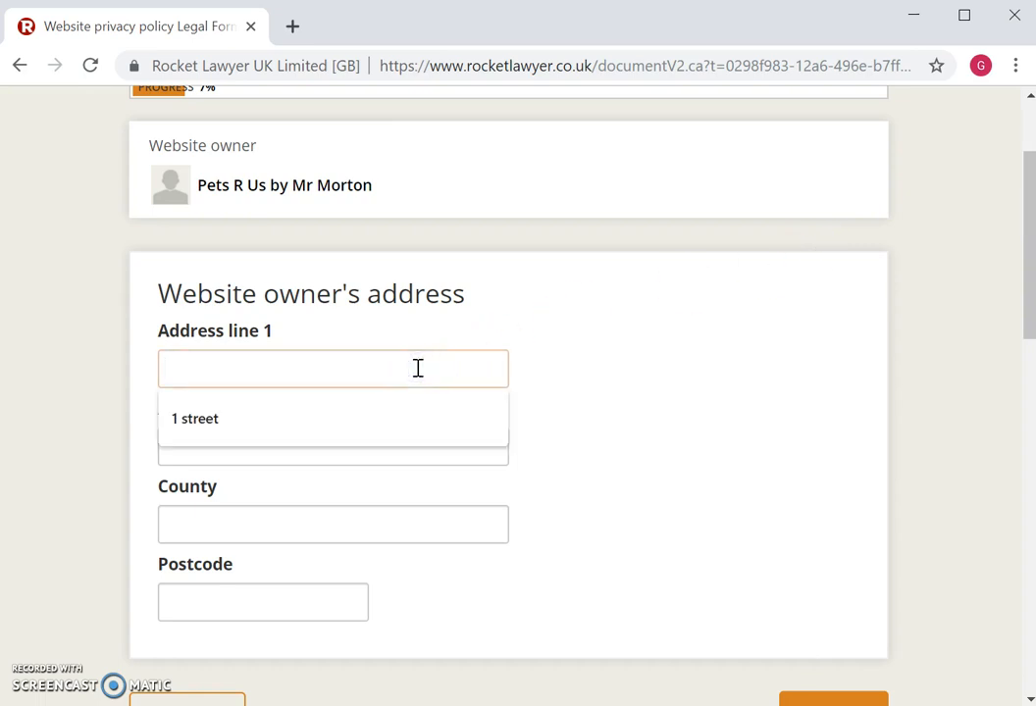
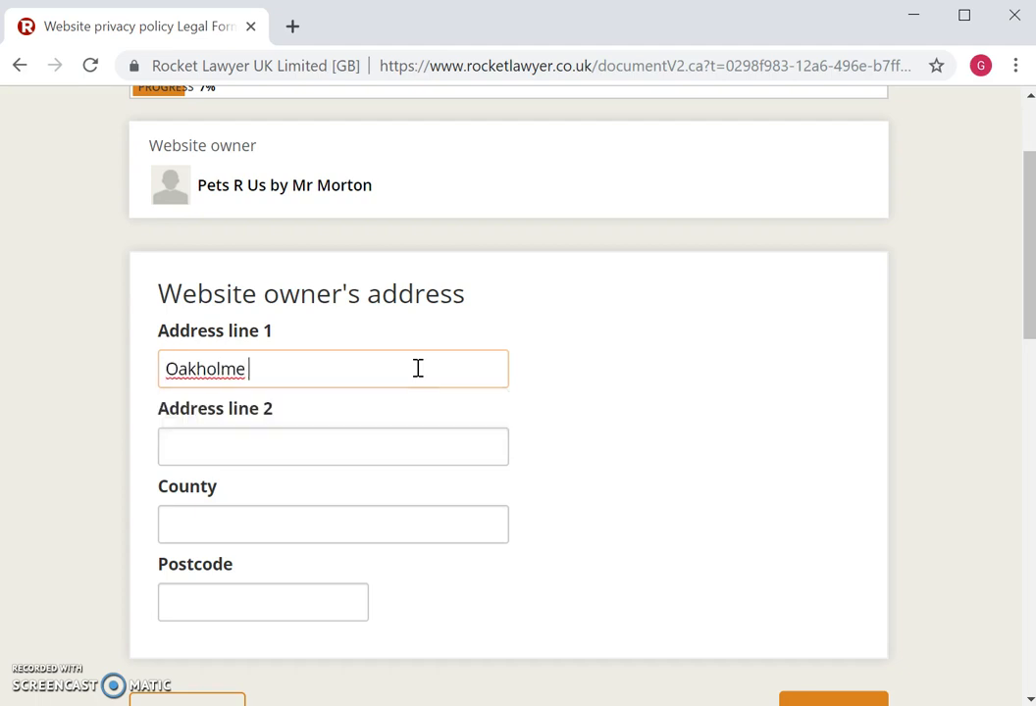
click(335, 444)
click(332, 450)
text(Sheffield)
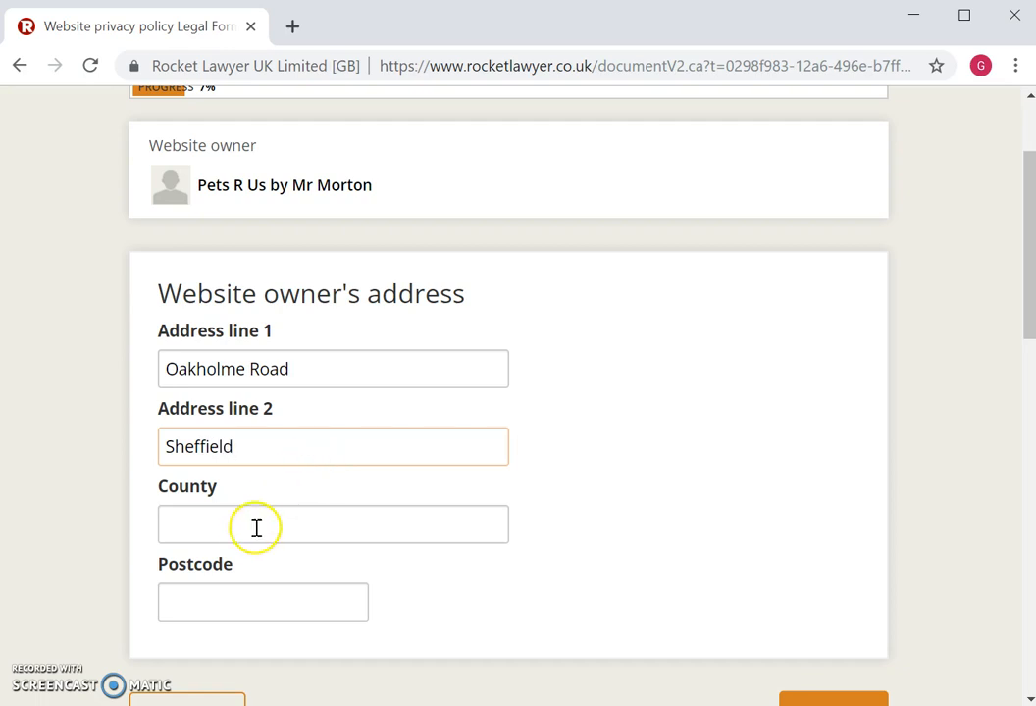
- Fill the postcode and county from the suggestions and continue to the next question
click(239, 603)
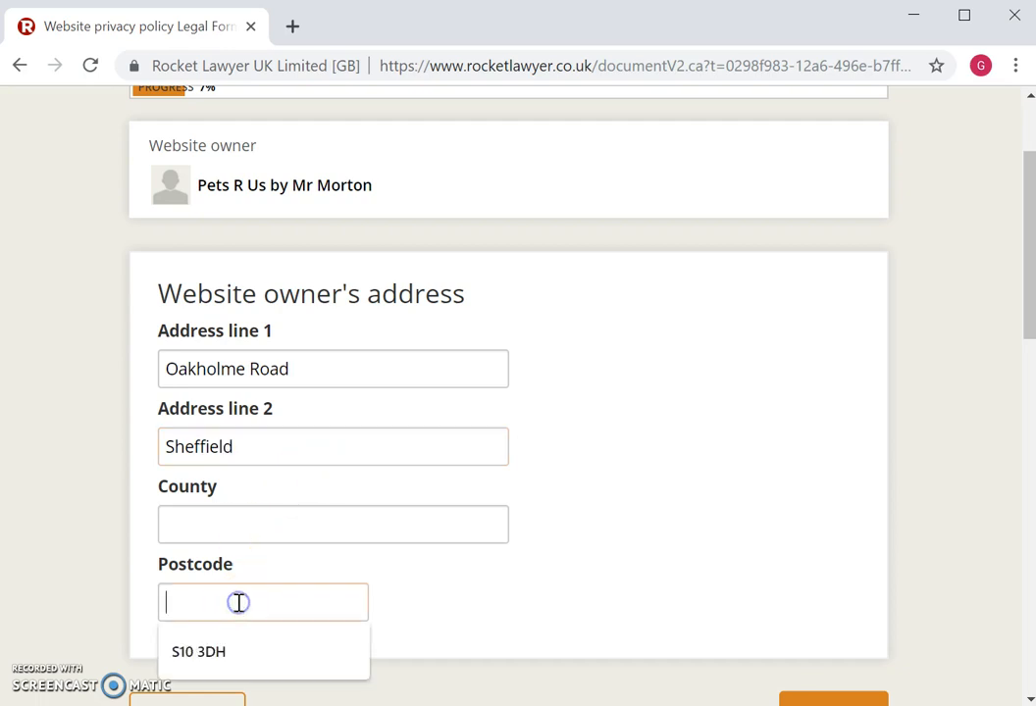
click(213, 653)
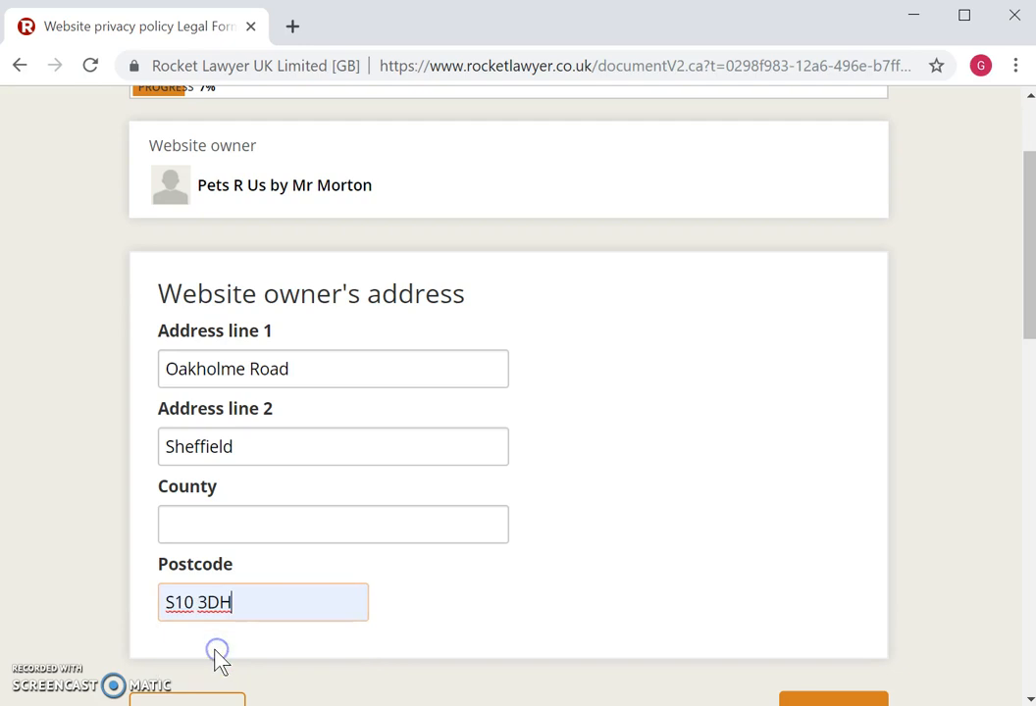
click(212, 532)
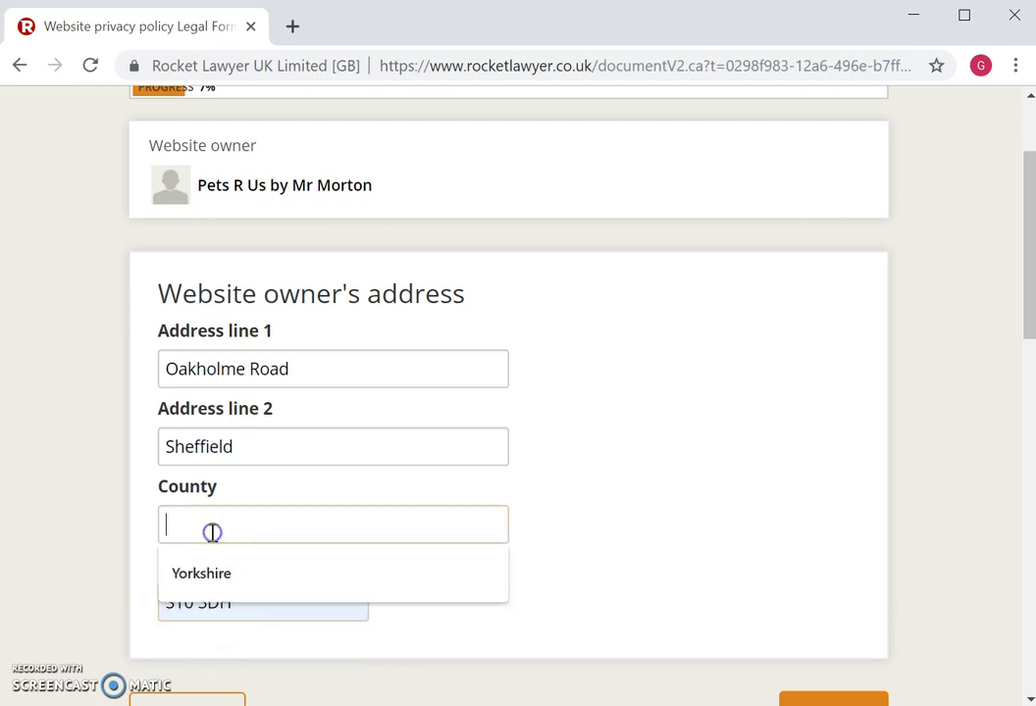
click(196, 579)
click(199, 578)
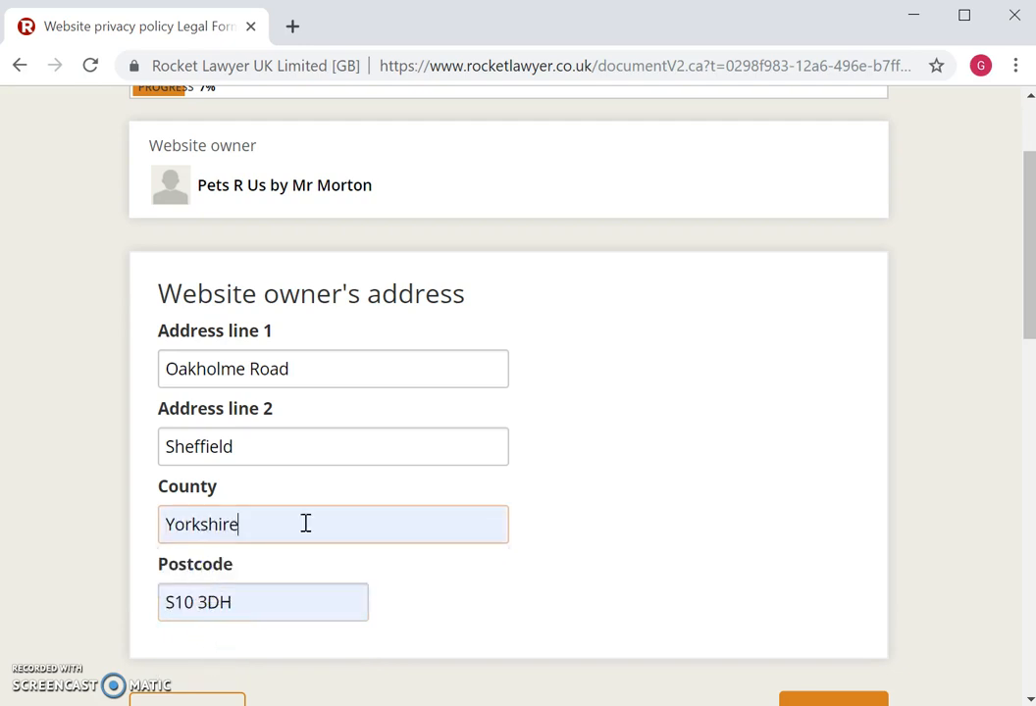
drag(1027, 300, 1031, 346)
click(847, 597)
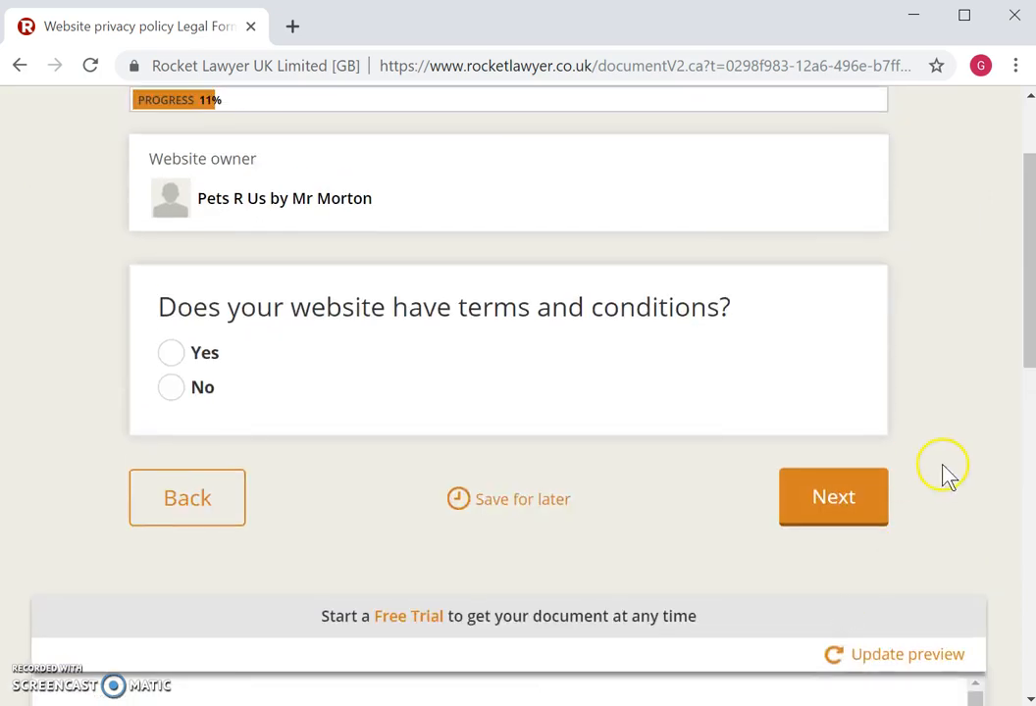
- Answer No to the website having terms and conditions
drag(1027, 307, 1025, 287)
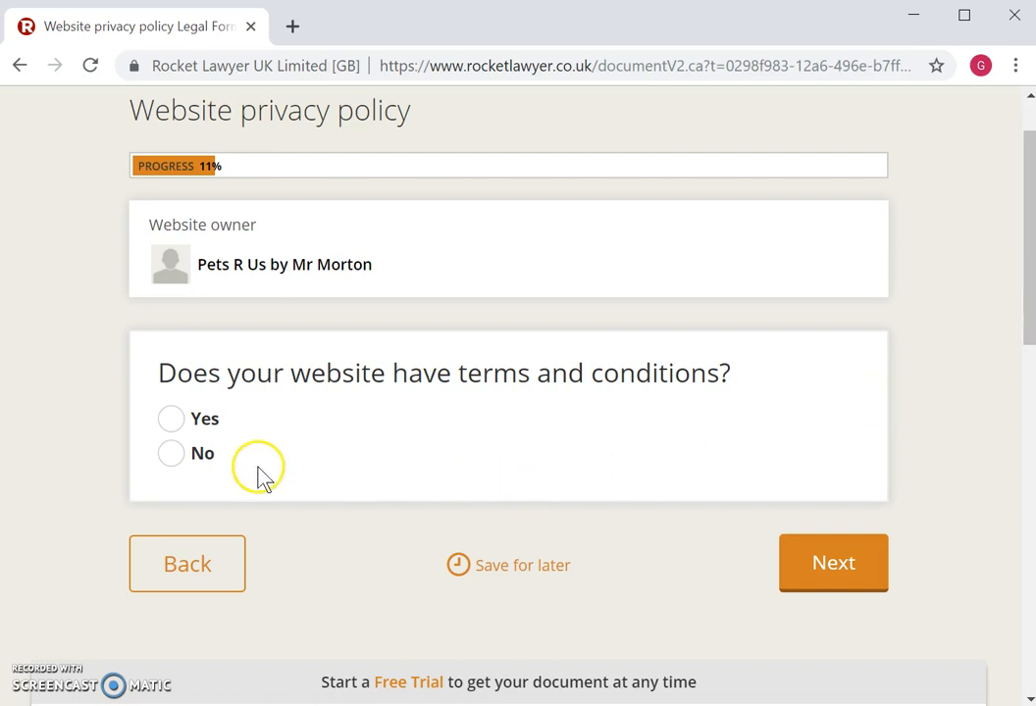
click(174, 456)
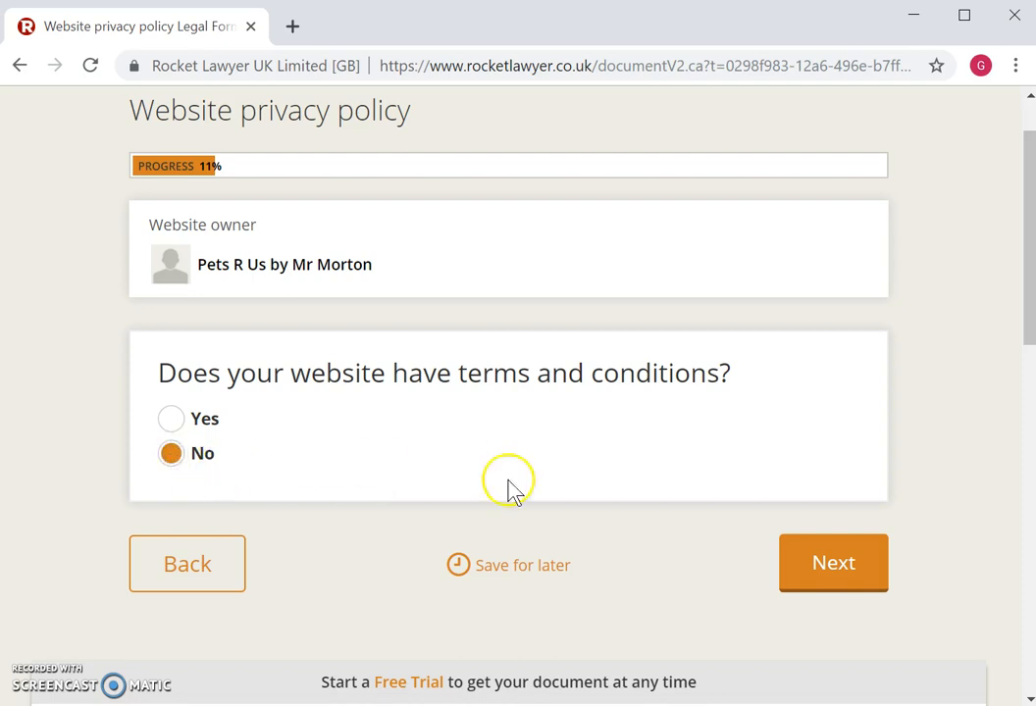
click(853, 567)
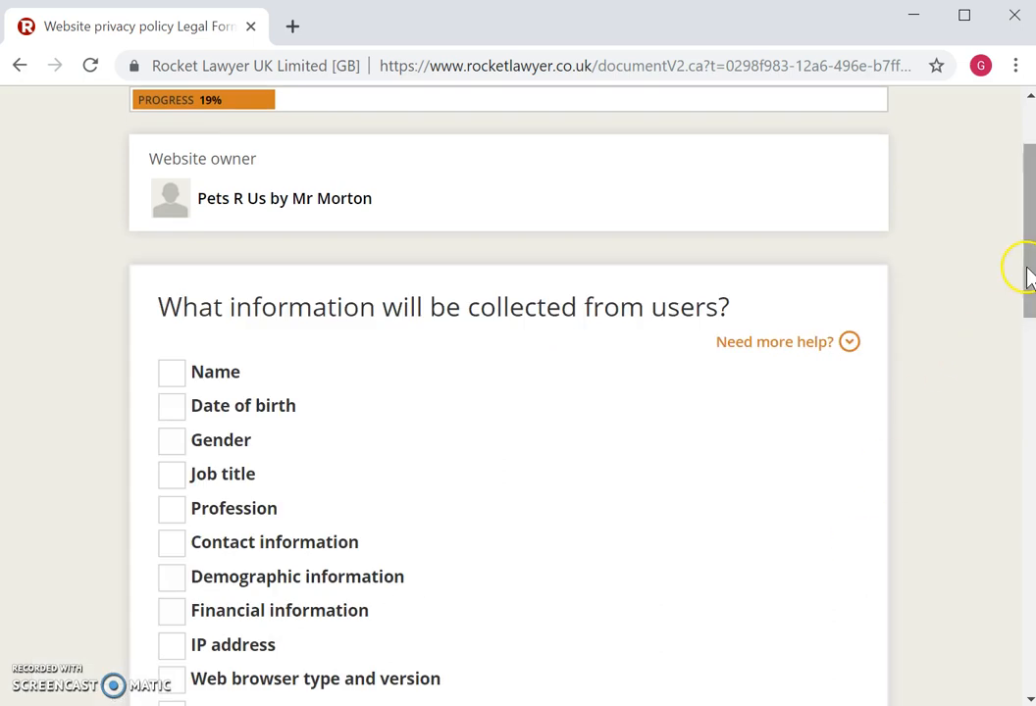
- Mark Name, Contact information and any other information as collected from users
drag(1029, 269, 1029, 324)
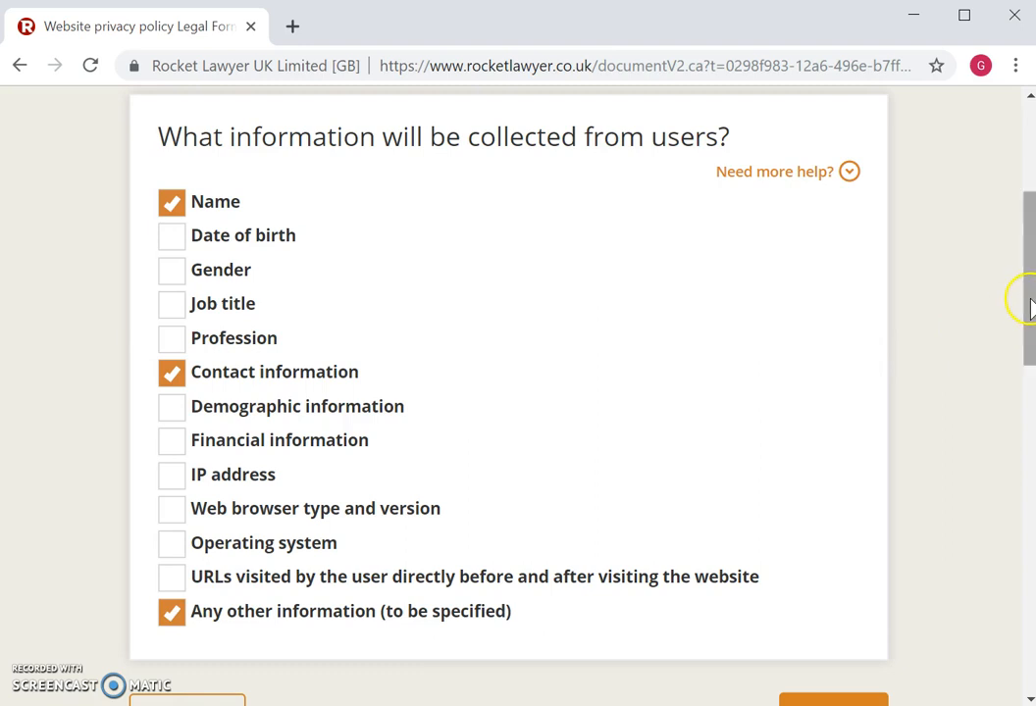
scroll(1029, 312, down, 1)
click(834, 649)
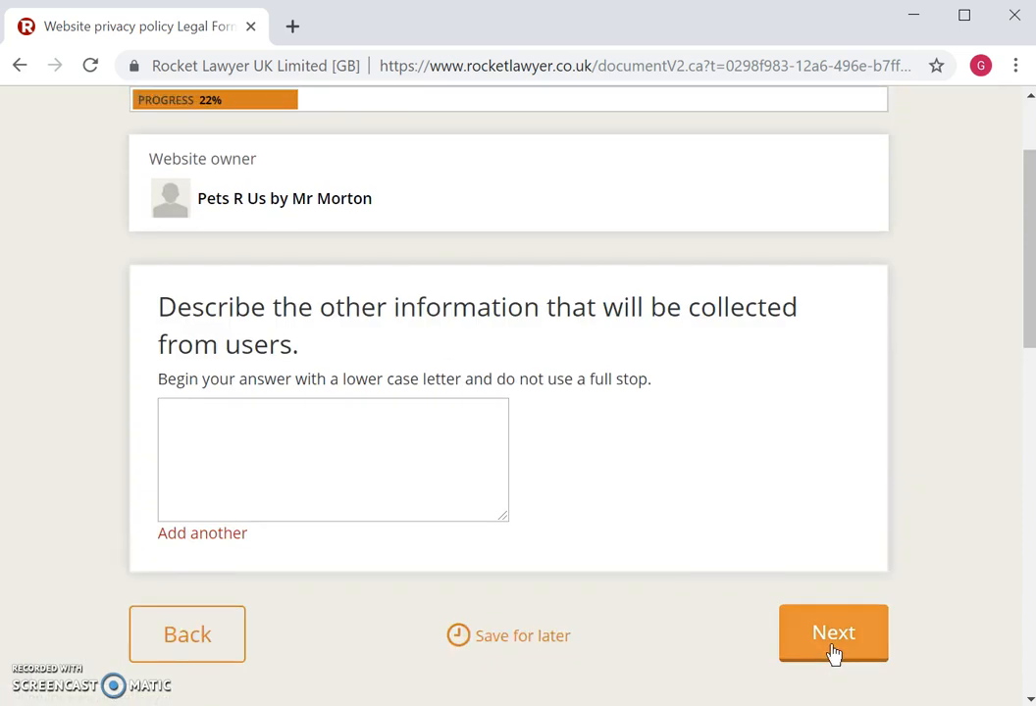
- Describe the other collected information as 'shopping choices in cart'
click(386, 434)
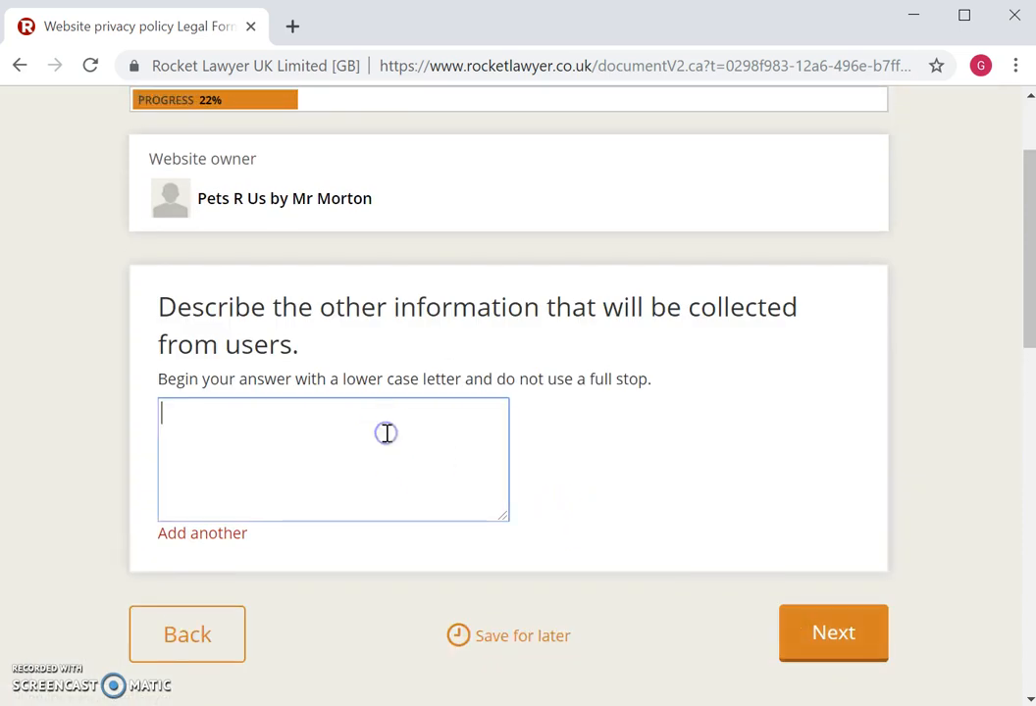
text(shopping)
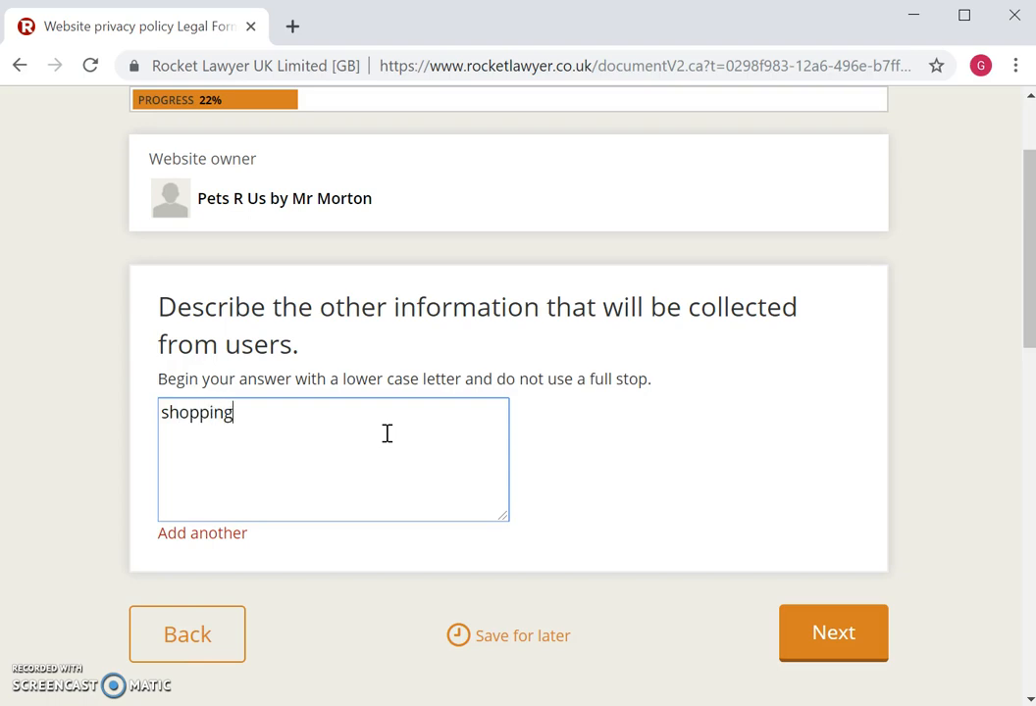
text( choices in ca)
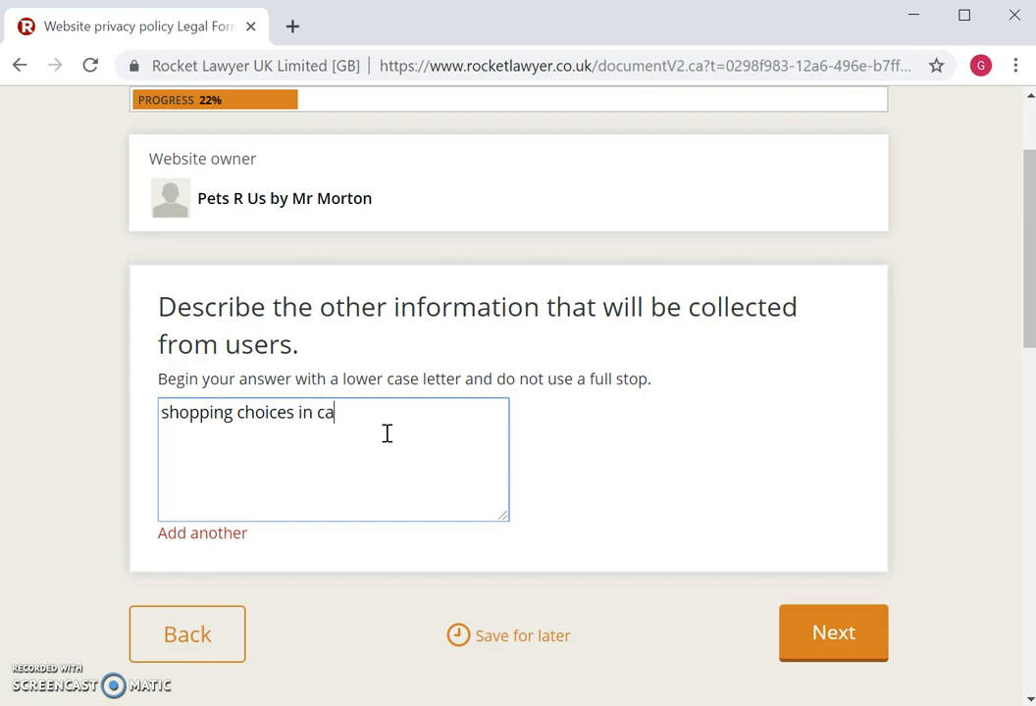
text(rt)
- Record collection during payments and sharing with employees/advisers and third-party payment providers
click(836, 637)
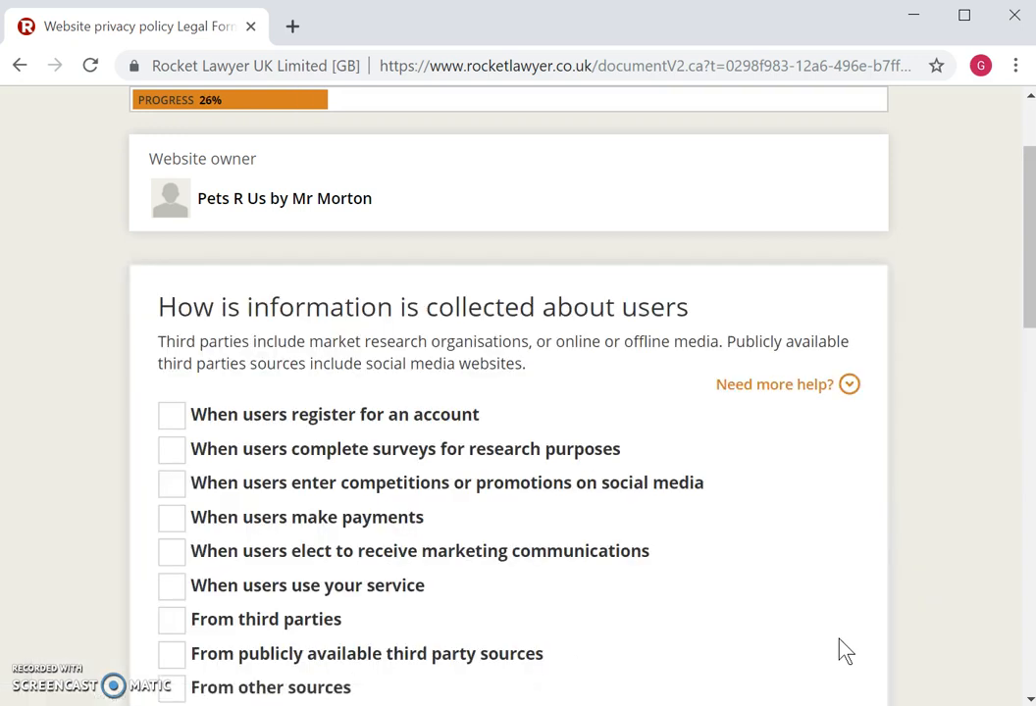
drag(1024, 301, 1028, 330)
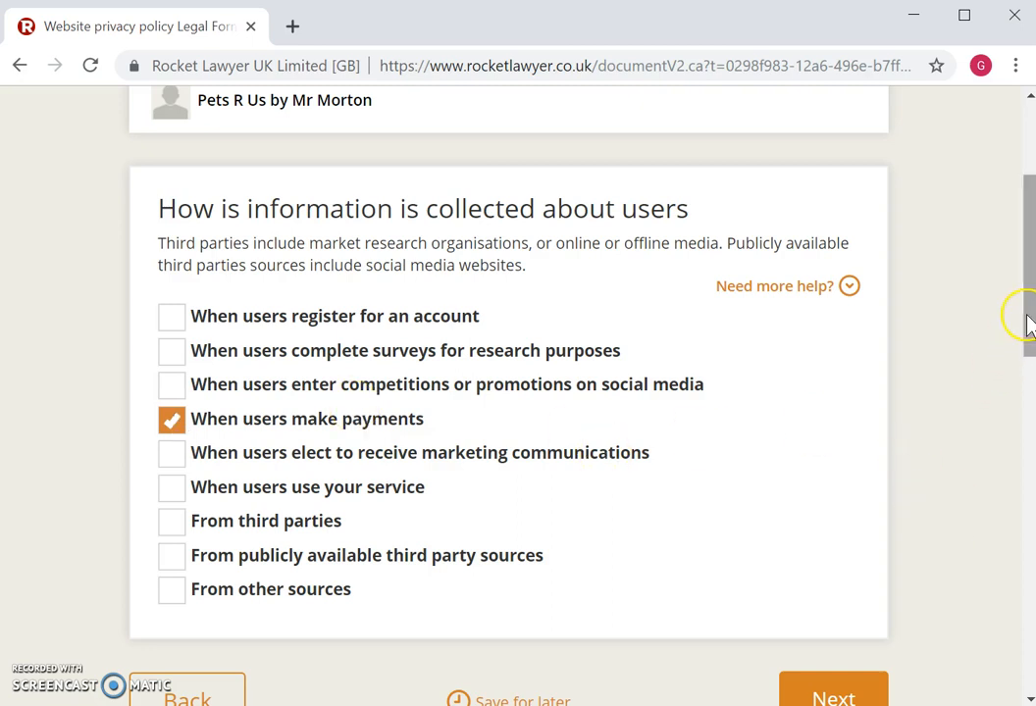
drag(1024, 319, 1029, 351)
click(834, 587)
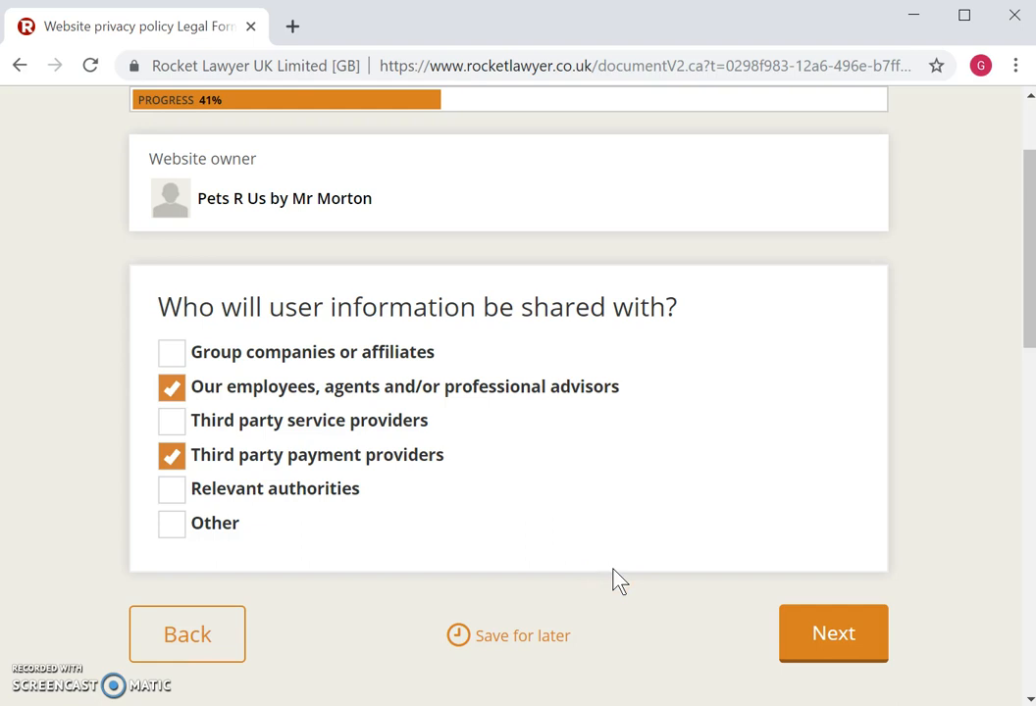
click(837, 640)
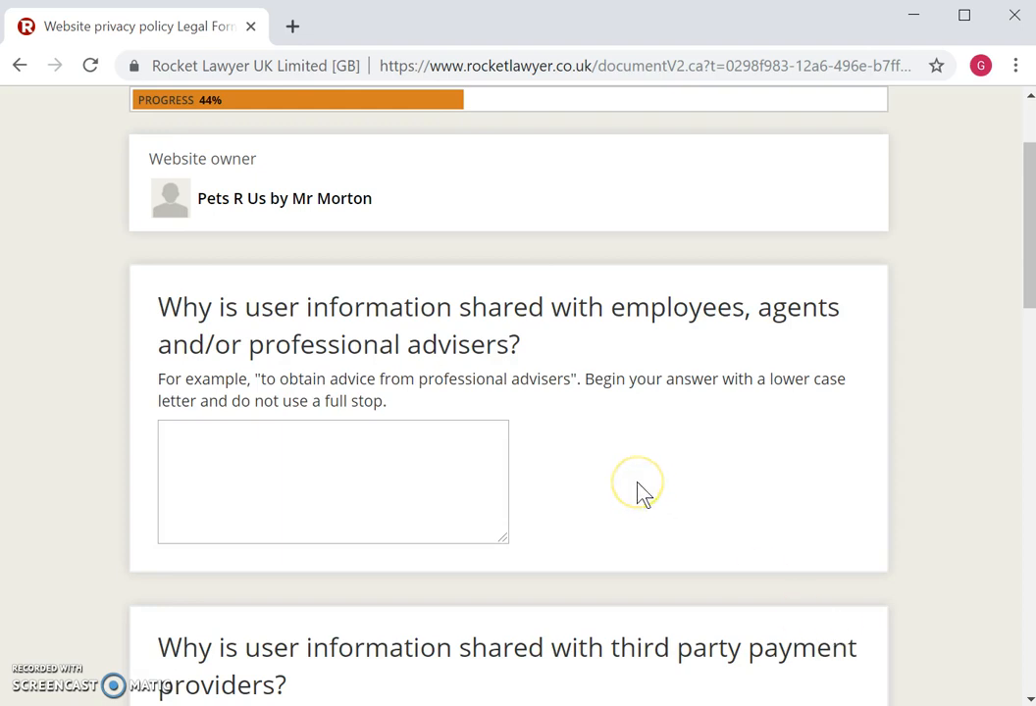
click(369, 436)
- Give 'to allow packing and delivery of items ordered' as the employees and advisers sharing reason
text(to )
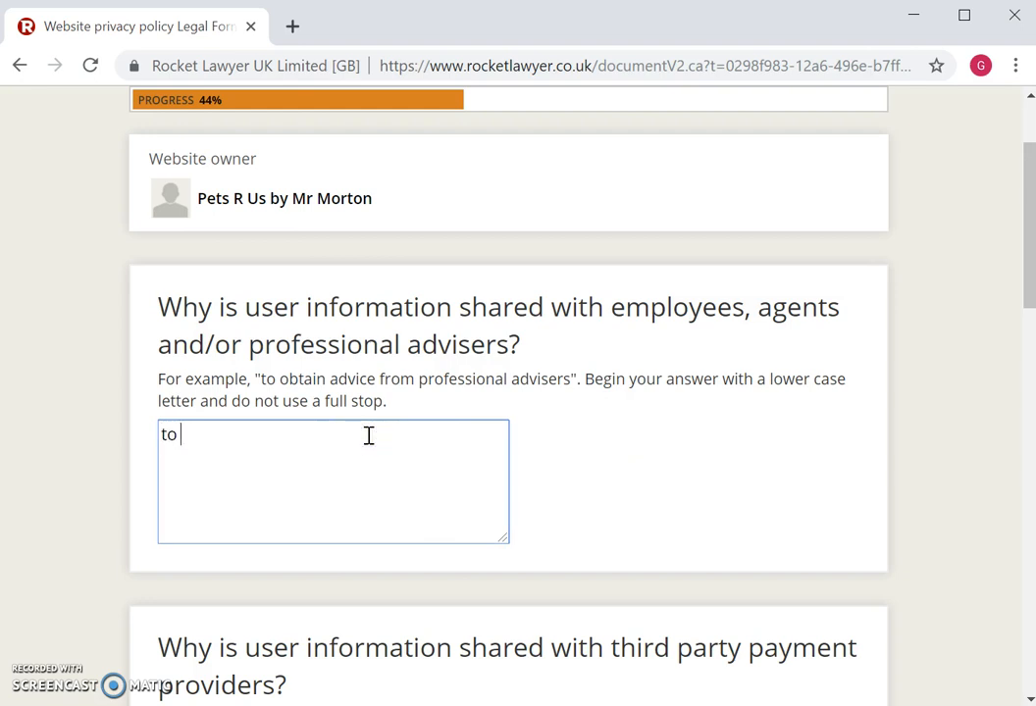
text(allow pa)
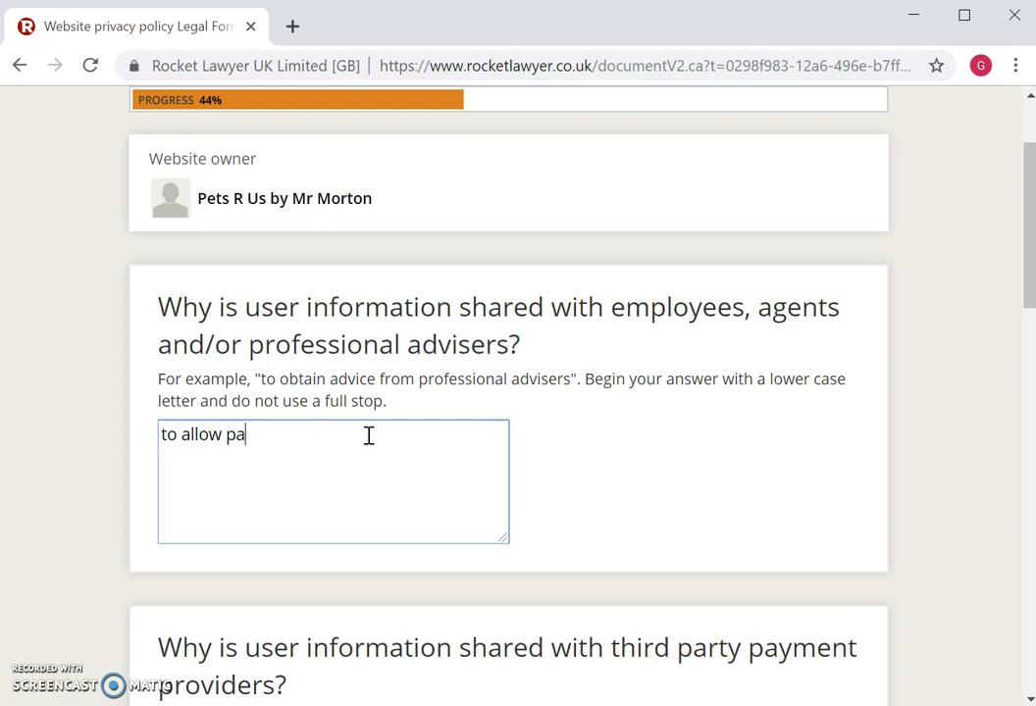
text(cking and )
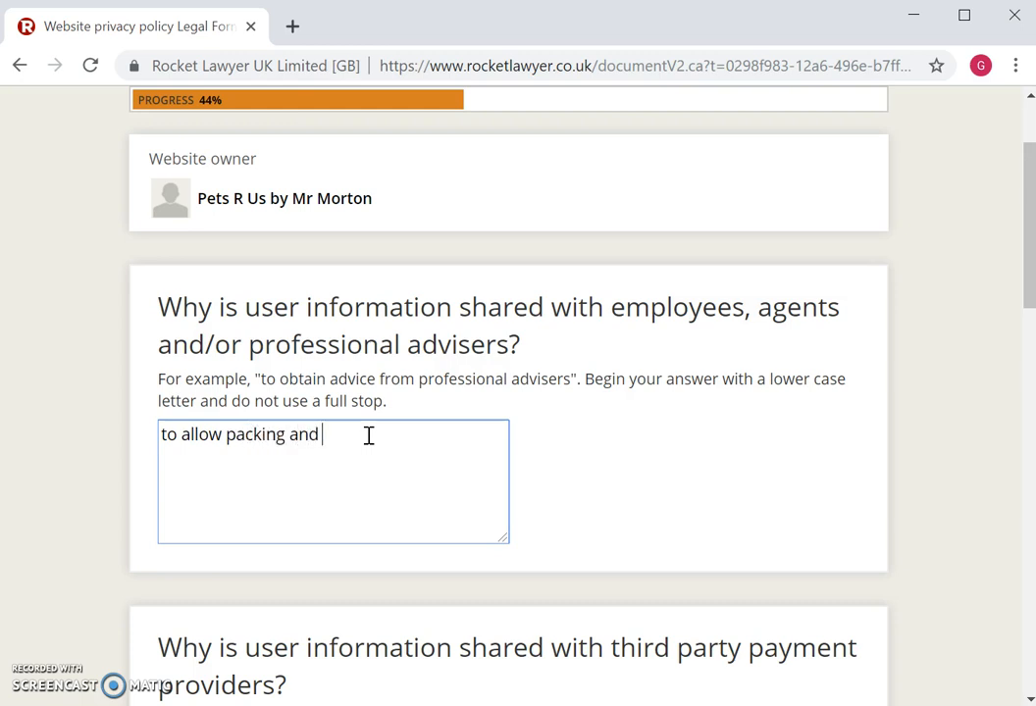
text(delivery of item)
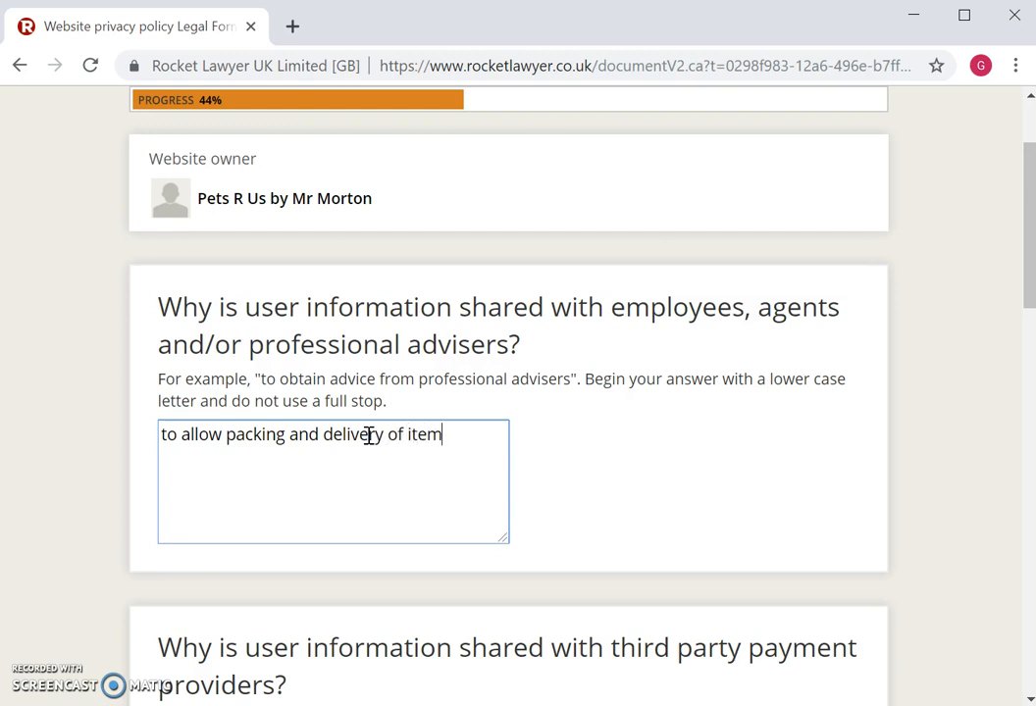
text(s ordered)
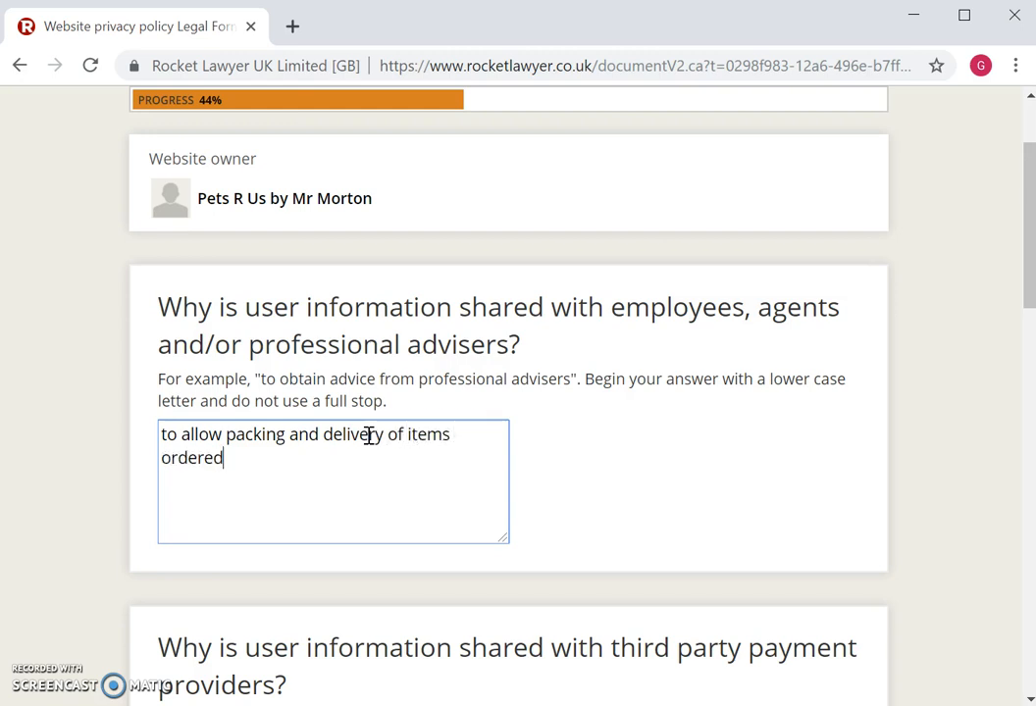
drag(1027, 251, 1031, 351)
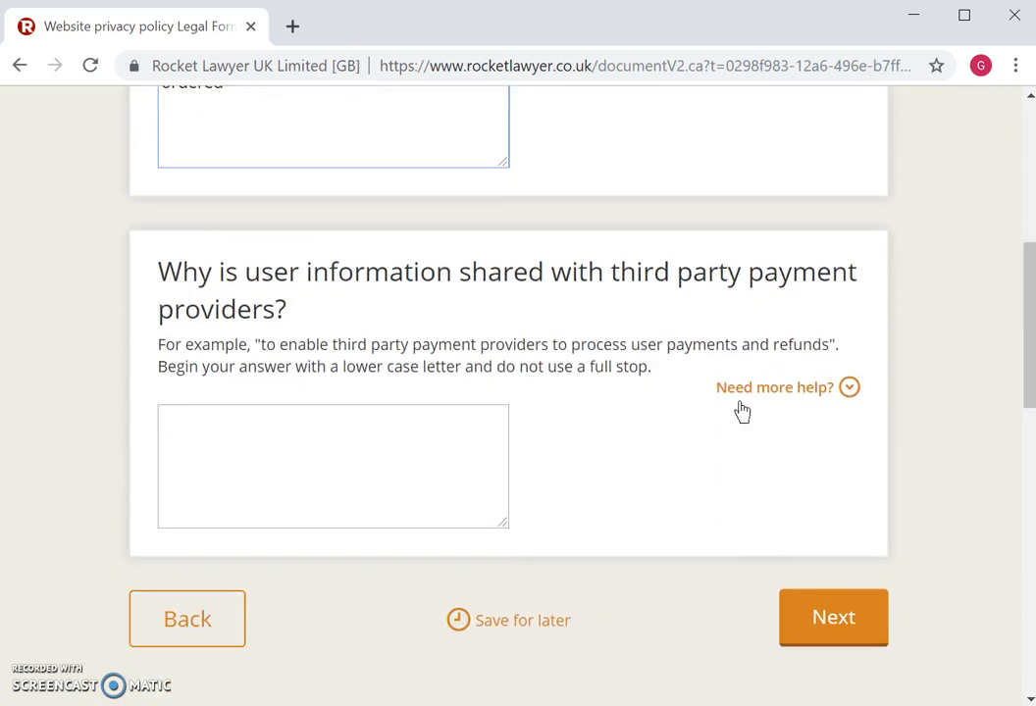
- Enter 'to arrange credit card payment' as the payment-provider sharing reason and submit
click(412, 436)
text(to )
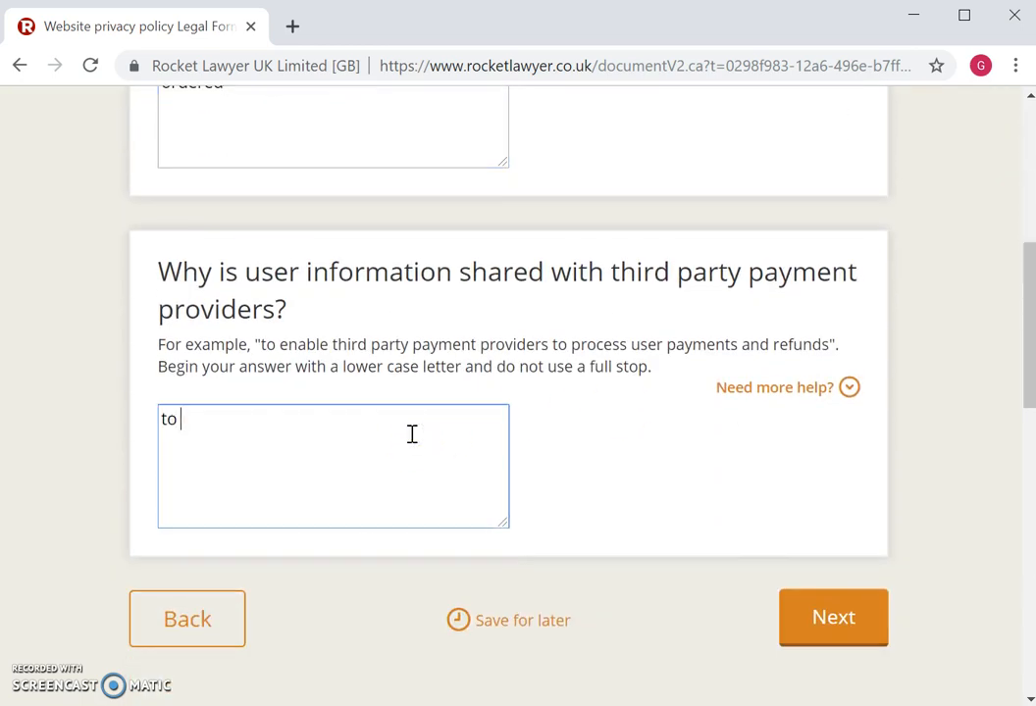
text(a)
text(ge cerd)
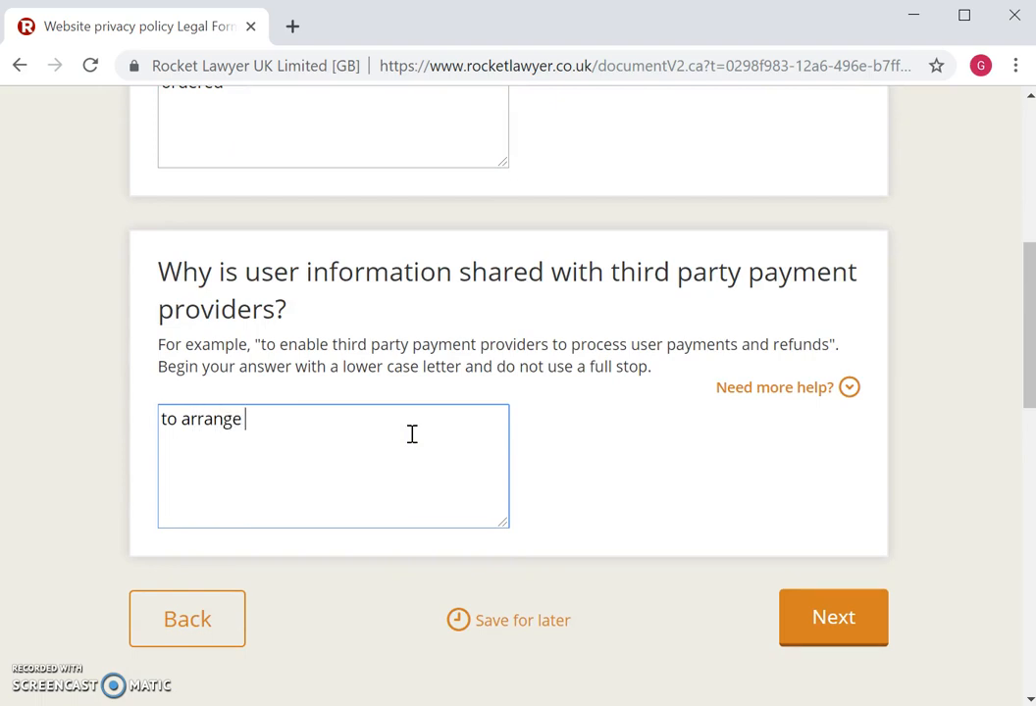
key(BackSpace)
key(BackSpace)
text(edit card payment)
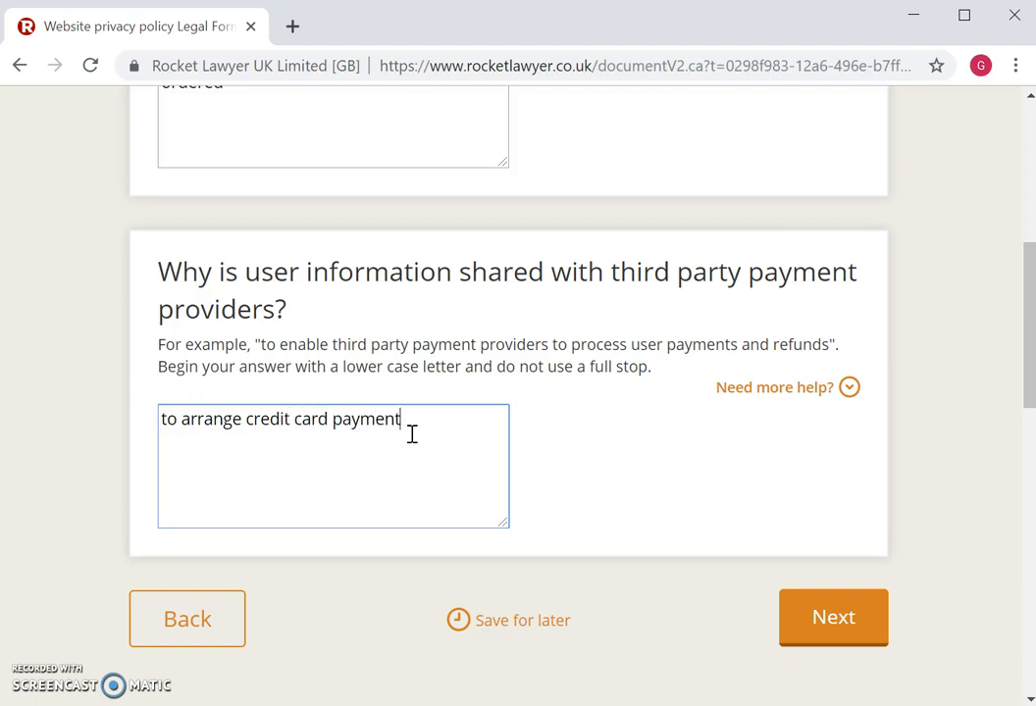
click(850, 628)
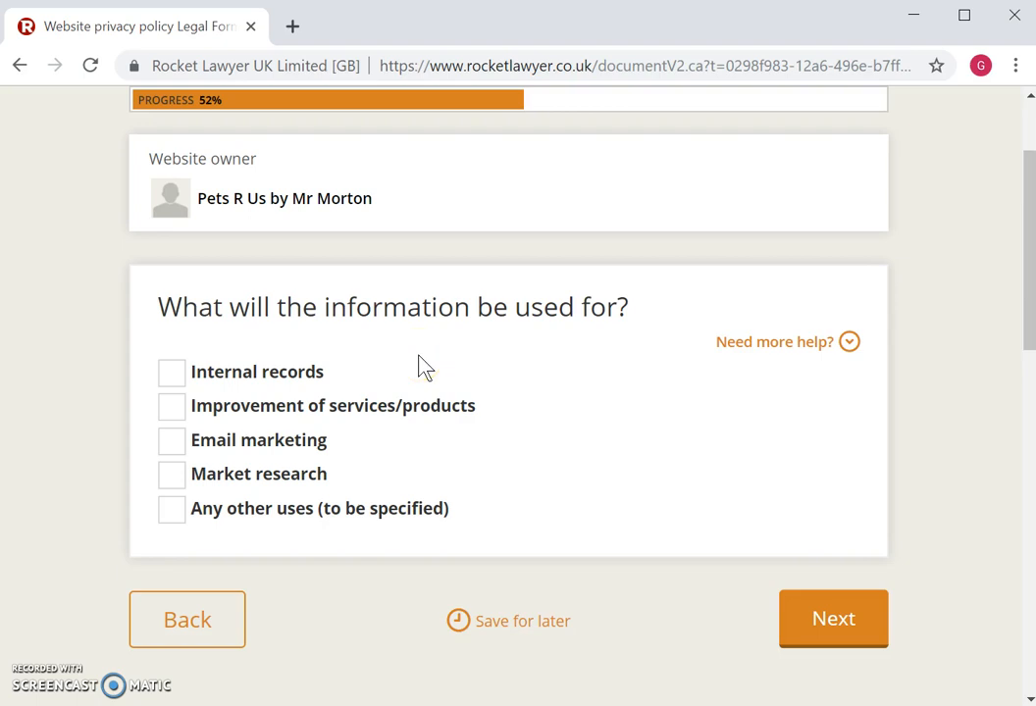
- Mark the information as used for internal records and answer No on information security system compliance
click(174, 375)
click(842, 625)
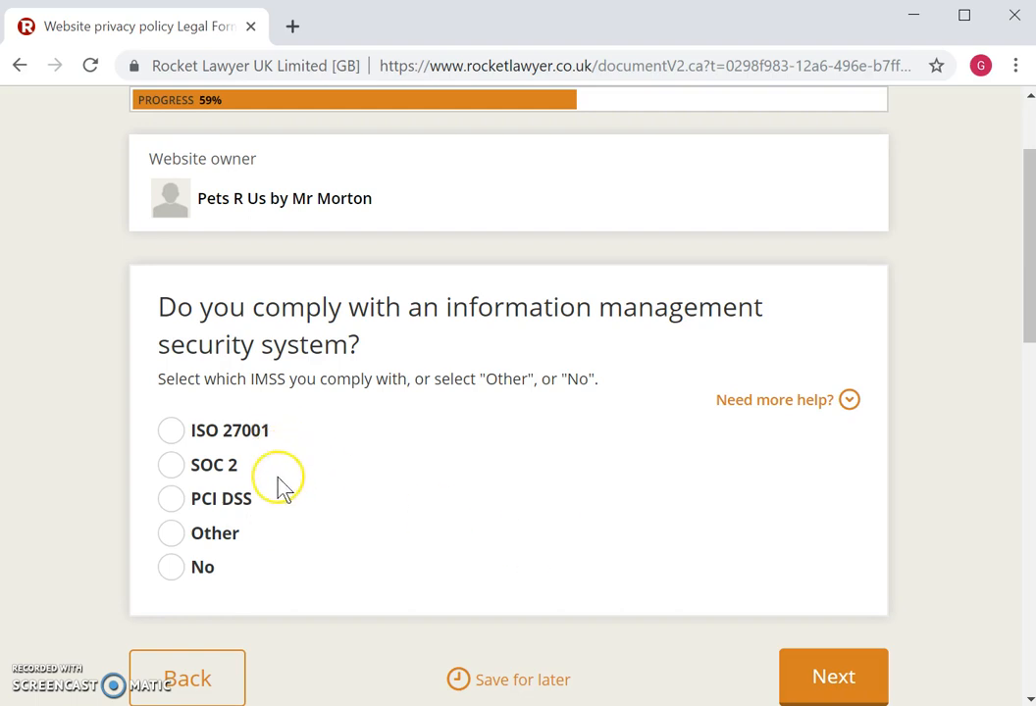
click(174, 572)
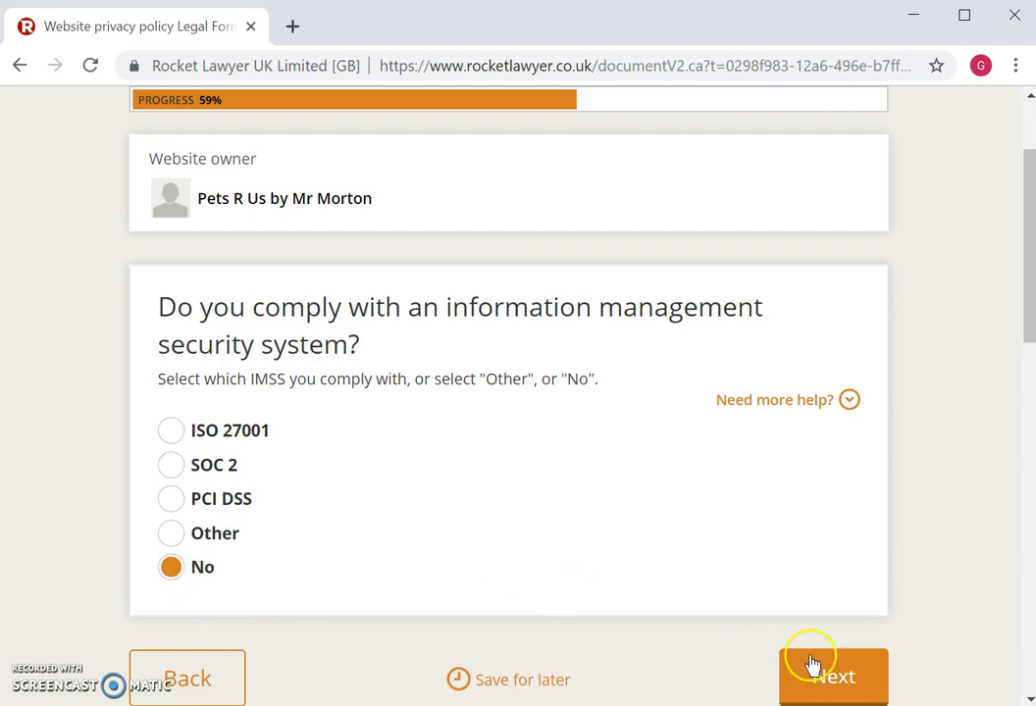
click(848, 678)
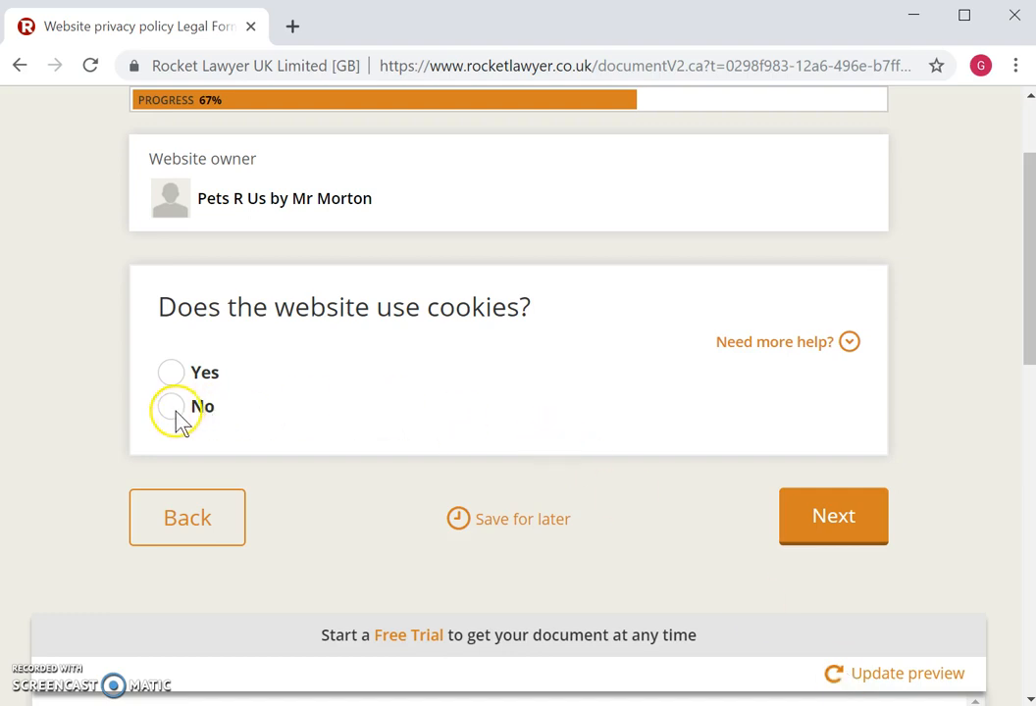
- Submit No for using cookies and No for transferring data outside the EEA
click(848, 520)
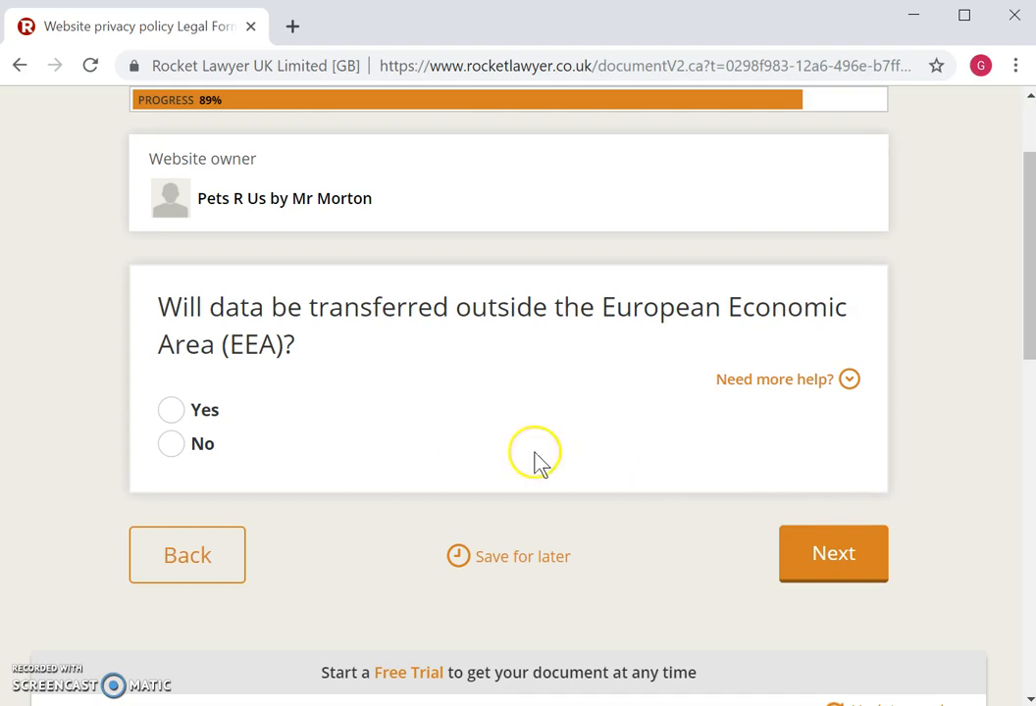
click(171, 445)
click(854, 564)
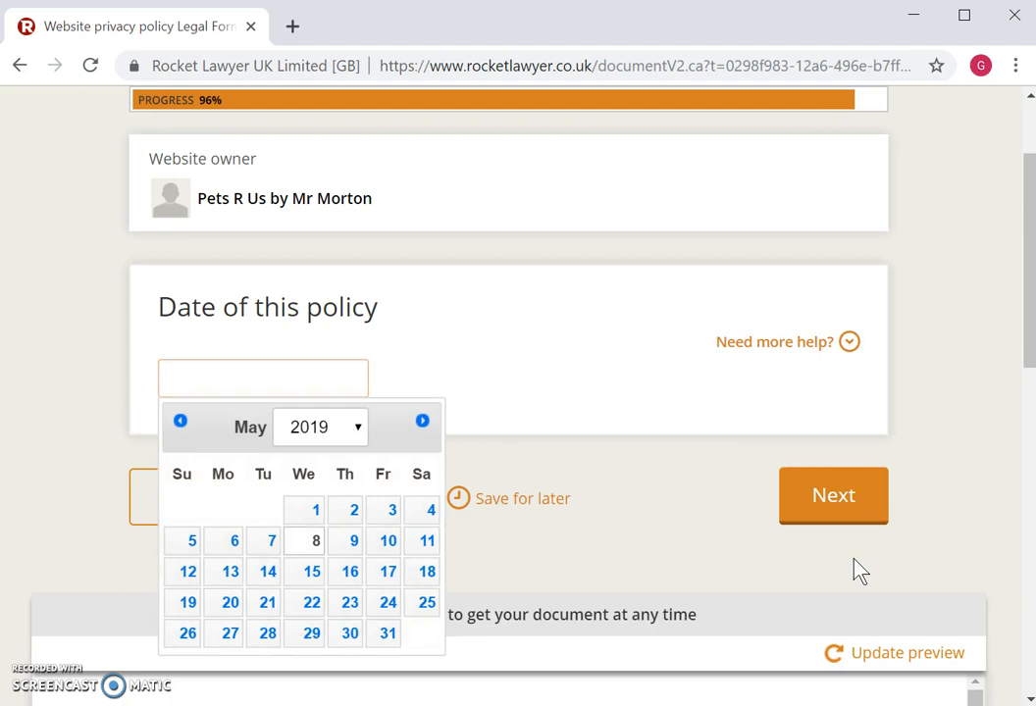
- Pick 8 May 2019 in the policy date calendar and submit it
click(697, 540)
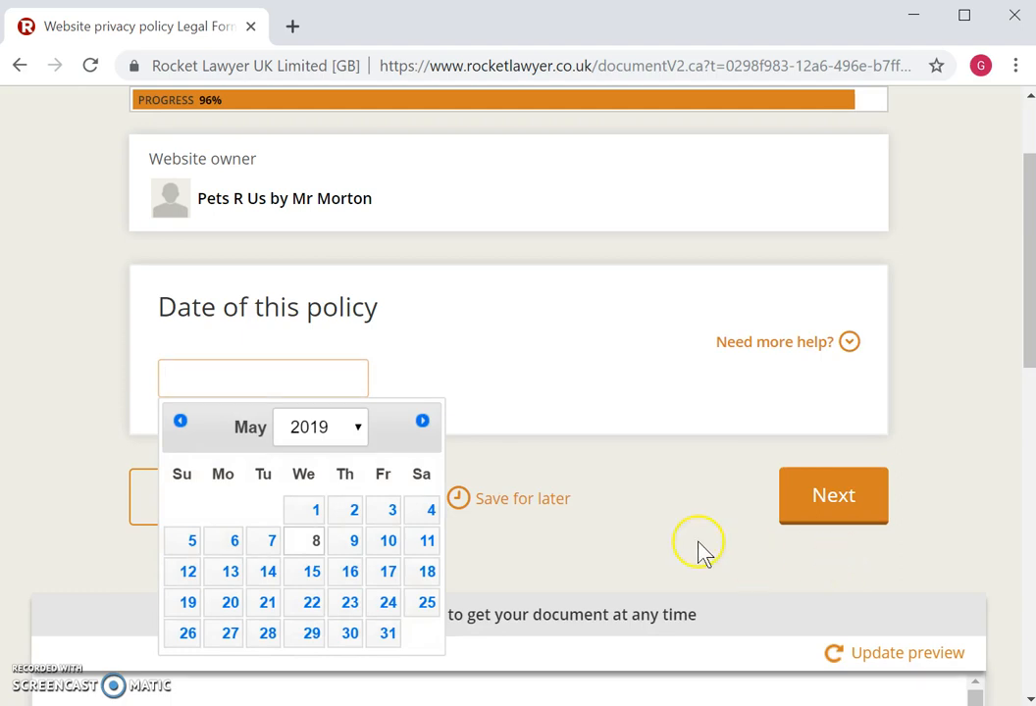
click(495, 531)
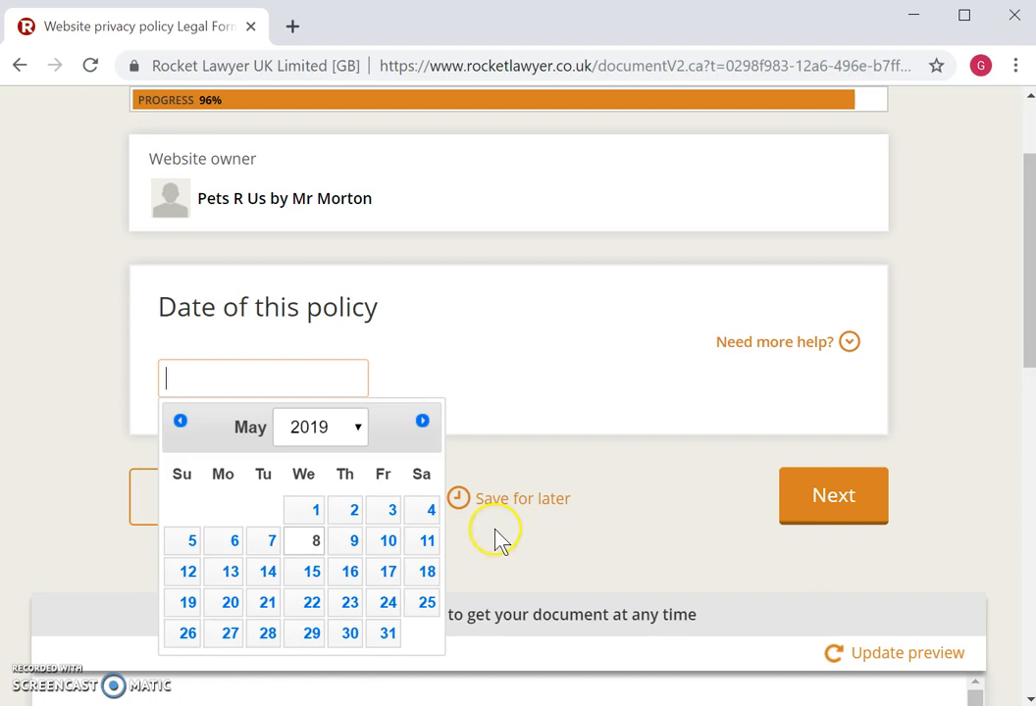
click(310, 541)
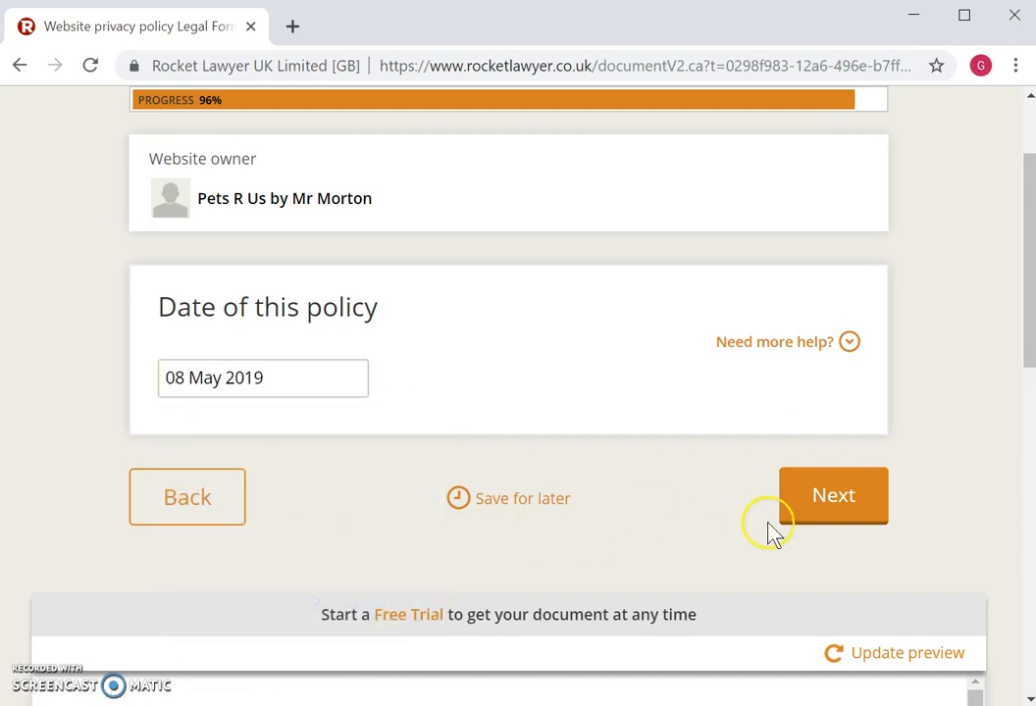
click(854, 502)
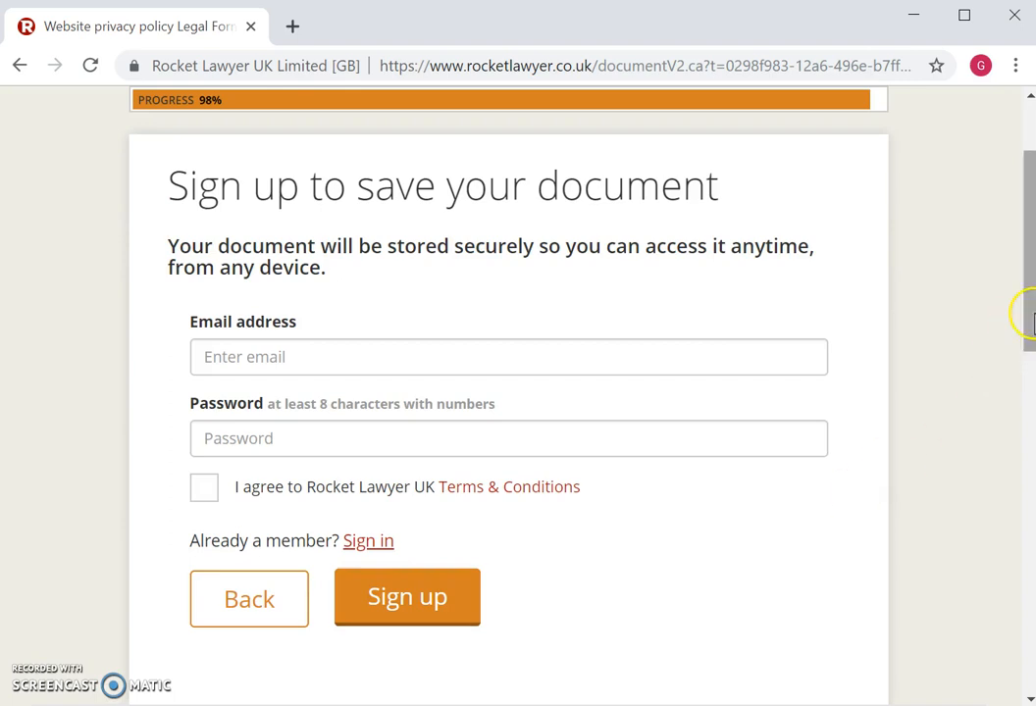
- Scroll down to the generated Privacy policy preview and back up to its heading
drag(1024, 305, 1030, 539)
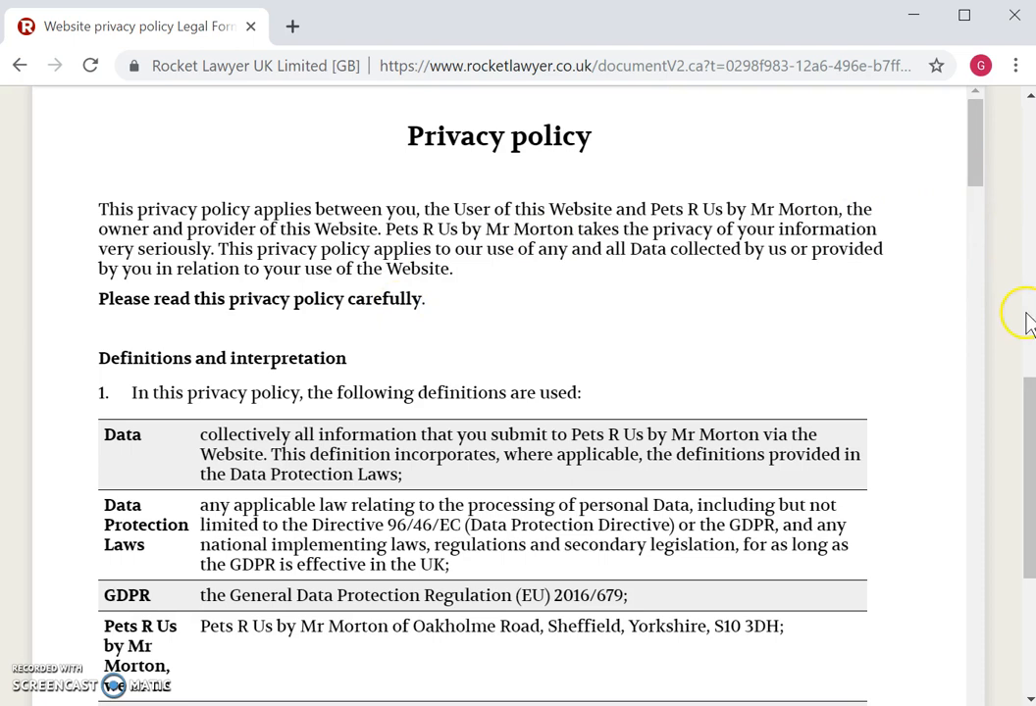
drag(1024, 405, 1029, 358)
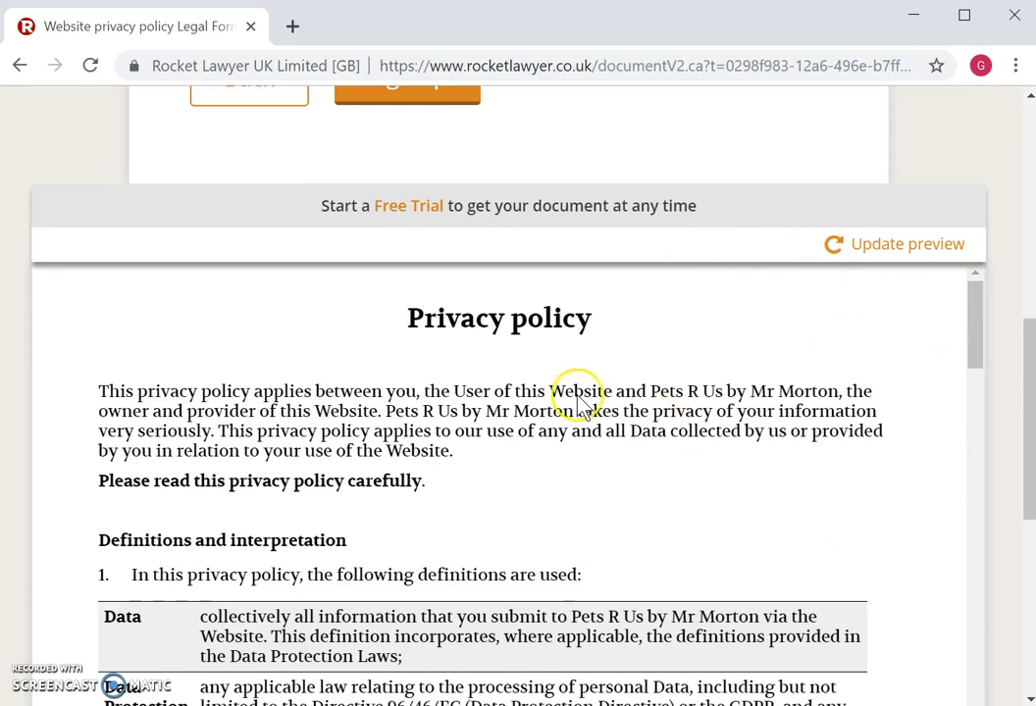
- Open the policy preview's frame source in a new Chrome tab
right_click(557, 481)
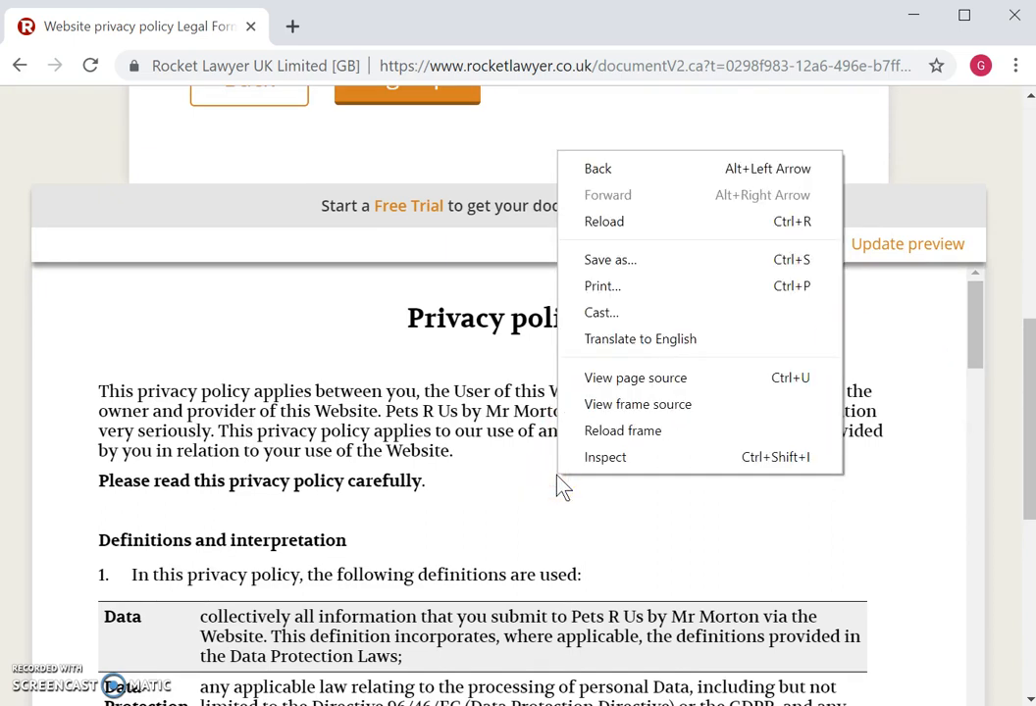
click(656, 410)
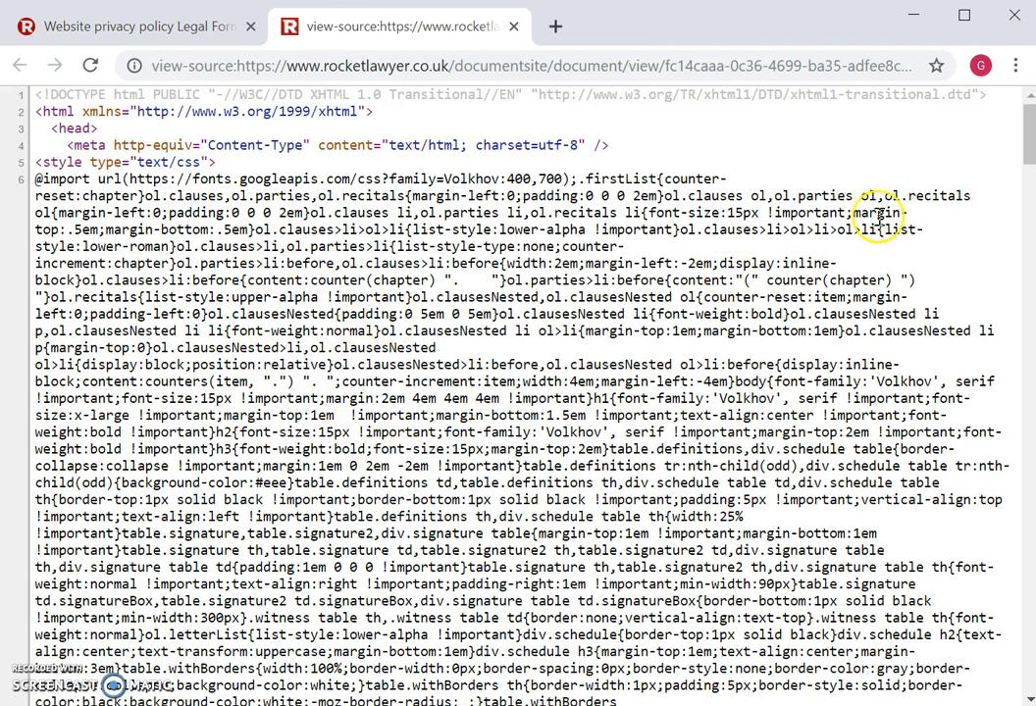
- Select the policy source from the h1 heading on line 15 down to the end of the file
drag(1028, 147, 1028, 199)
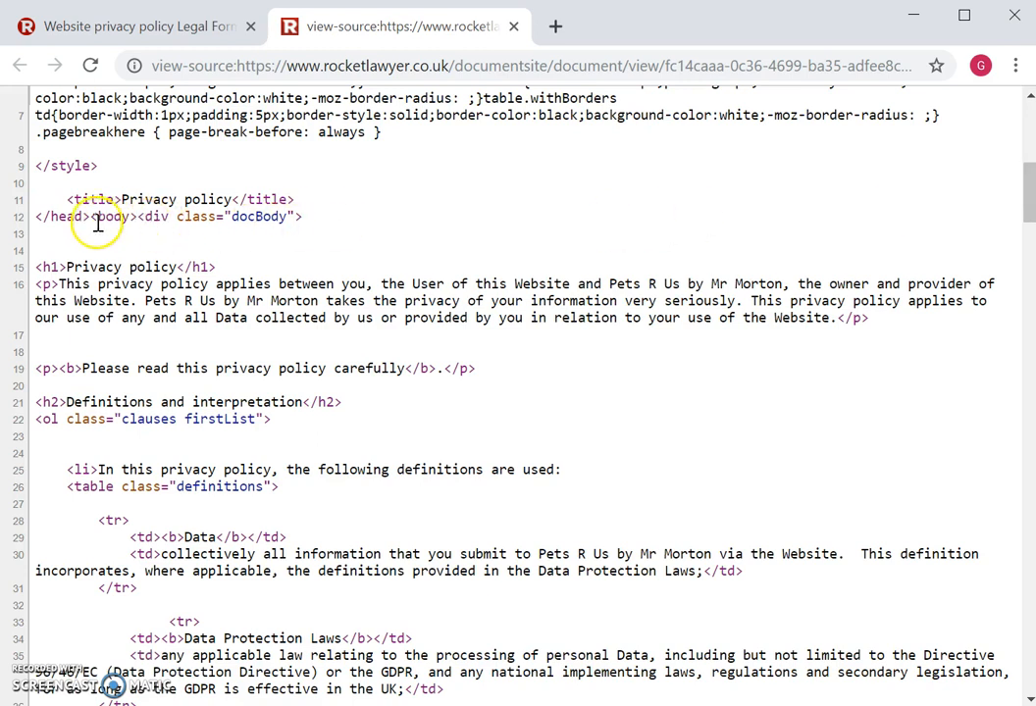
drag(95, 217, 307, 220)
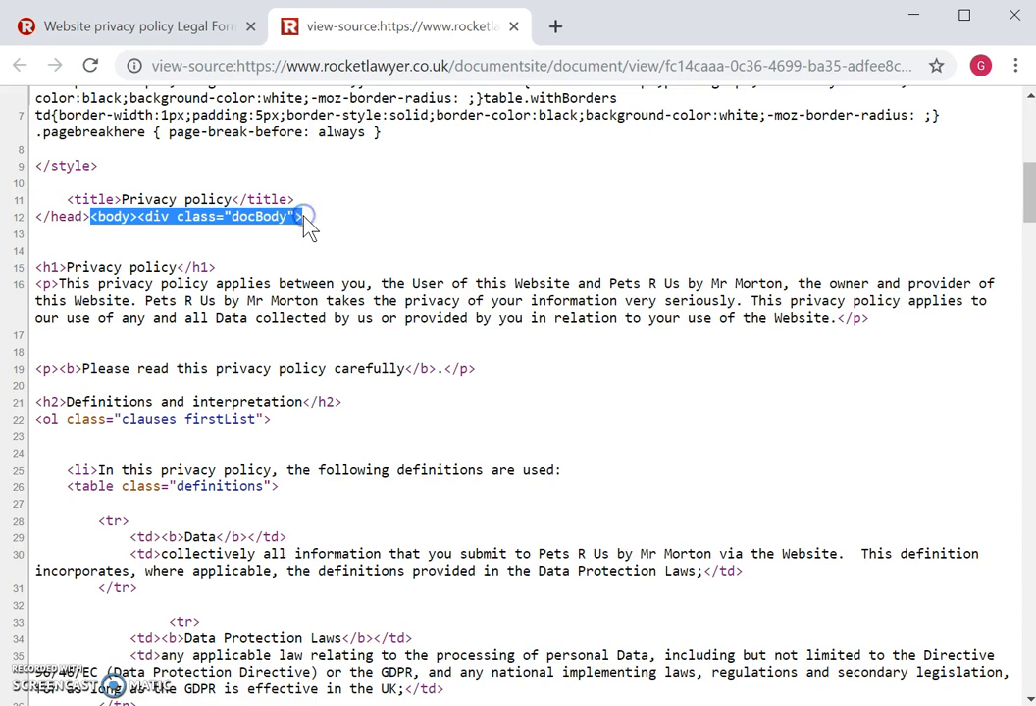
click(57, 257)
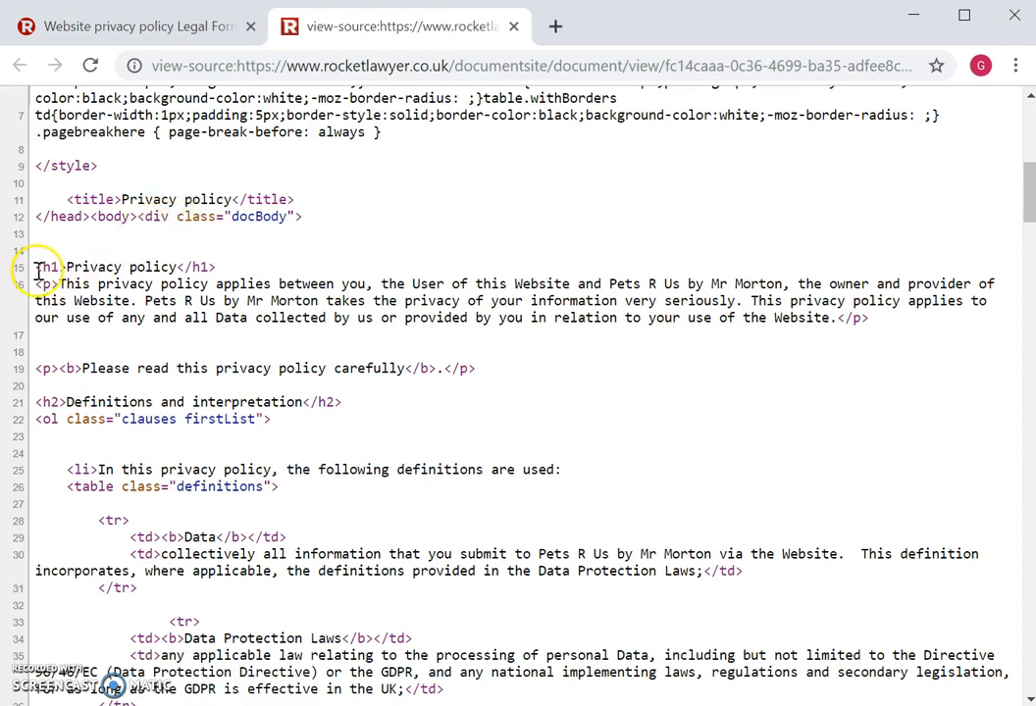
drag(36, 267, 175, 702)
scroll(174, 702, down, 3)
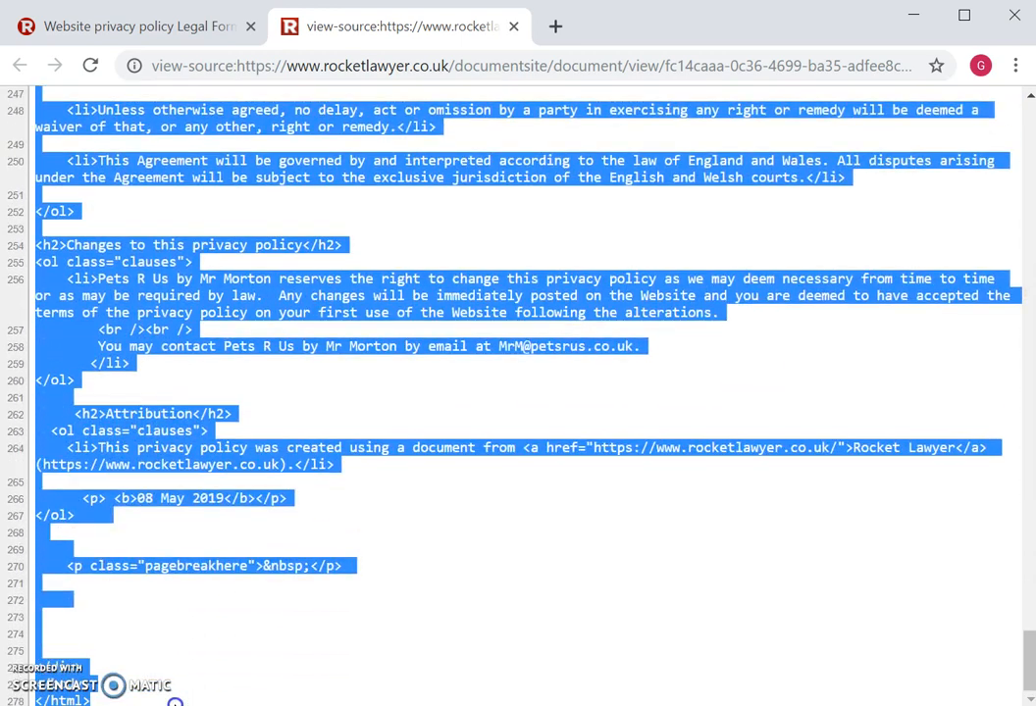
- Trim the selection to end at line 269 after the 08 May 2019 date and copy it
drag(174, 697, 146, 543)
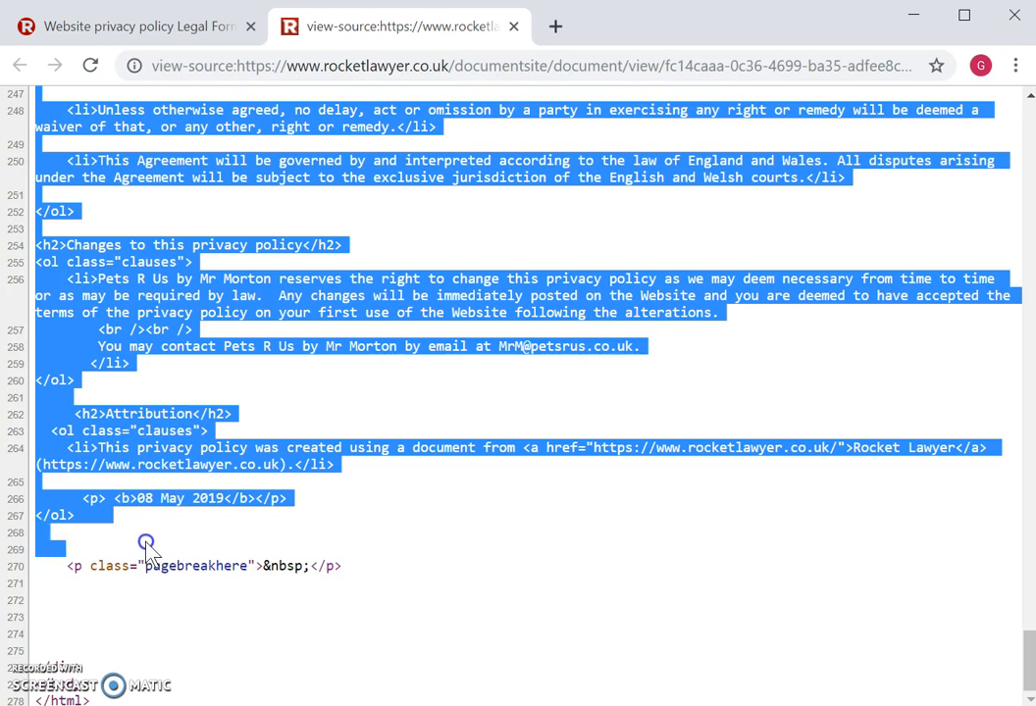
drag(146, 544, 145, 547)
right_click(146, 295)
click(183, 318)
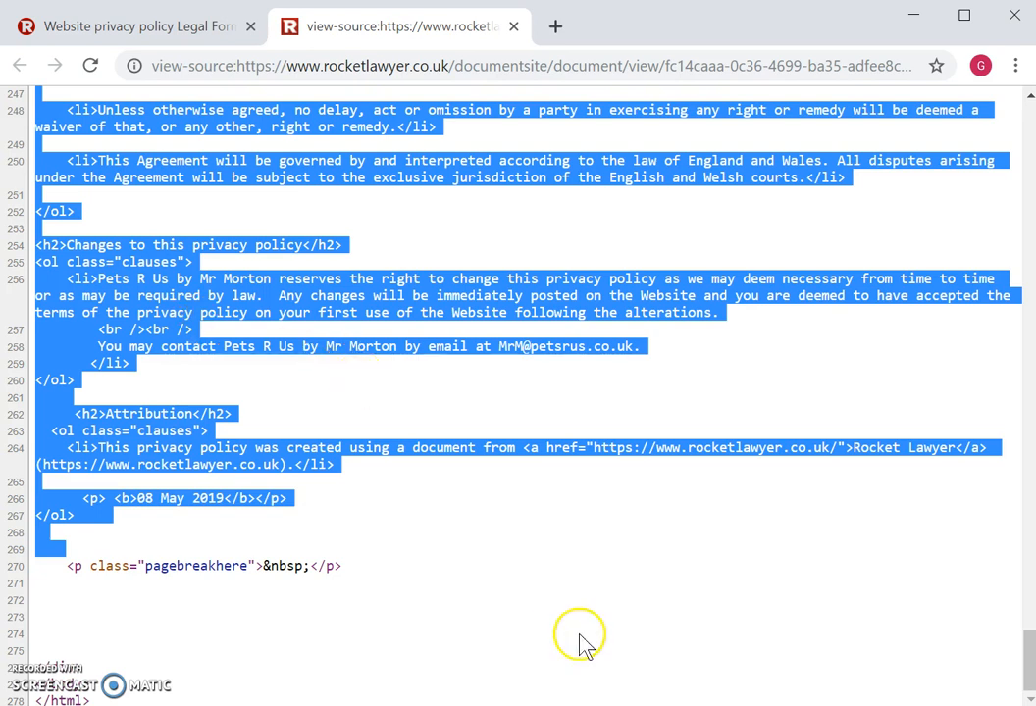
click(661, 705)
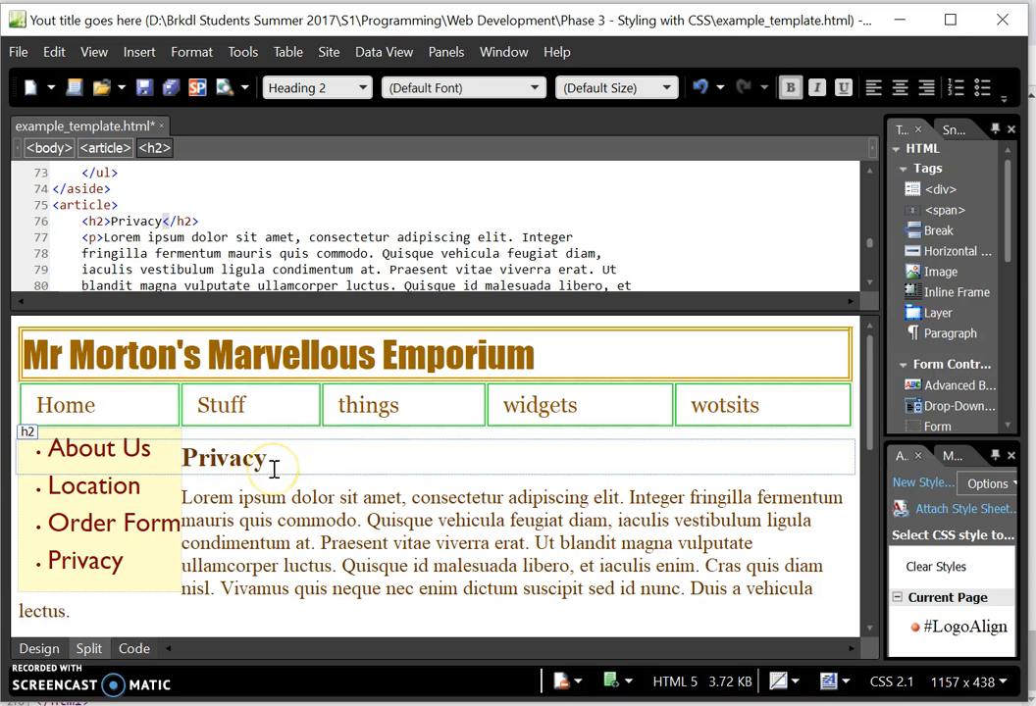
- In Code view, select the Lorem ipsum placeholder paragraphs from line 77 to line 105
click(250, 510)
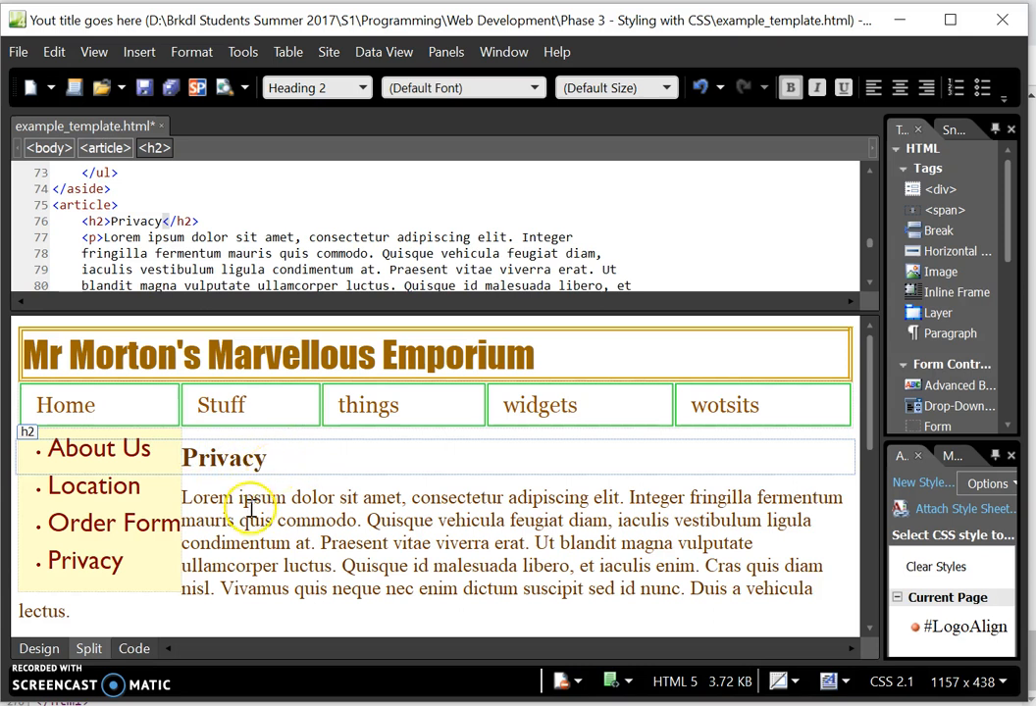
triple_click(263, 510)
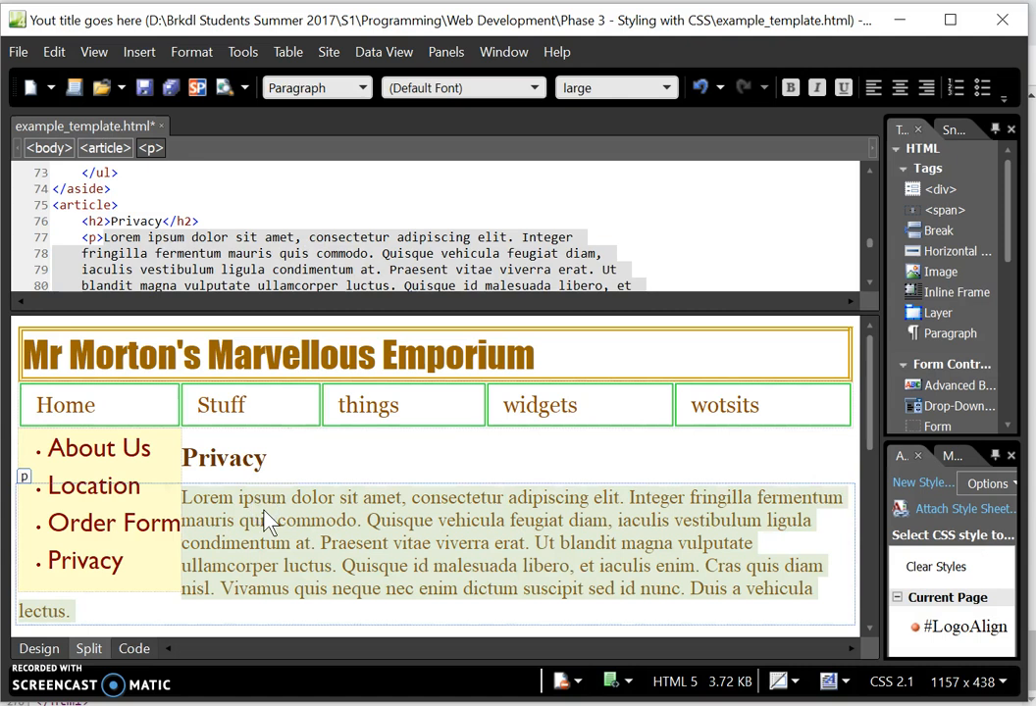
click(136, 649)
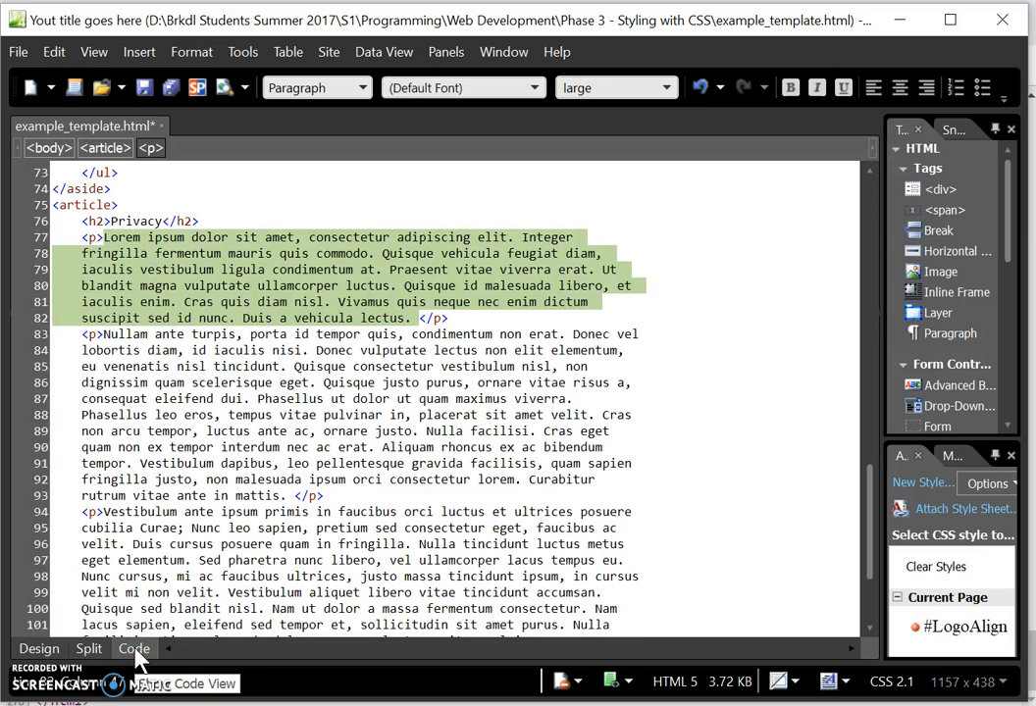
click(113, 253)
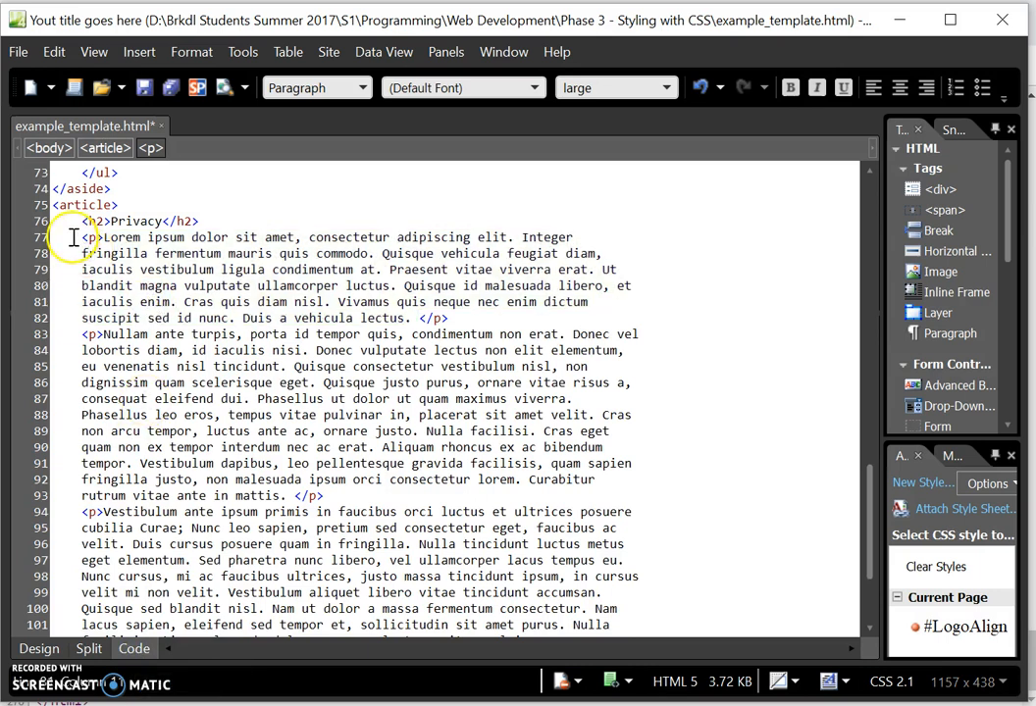
drag(77, 238, 295, 528)
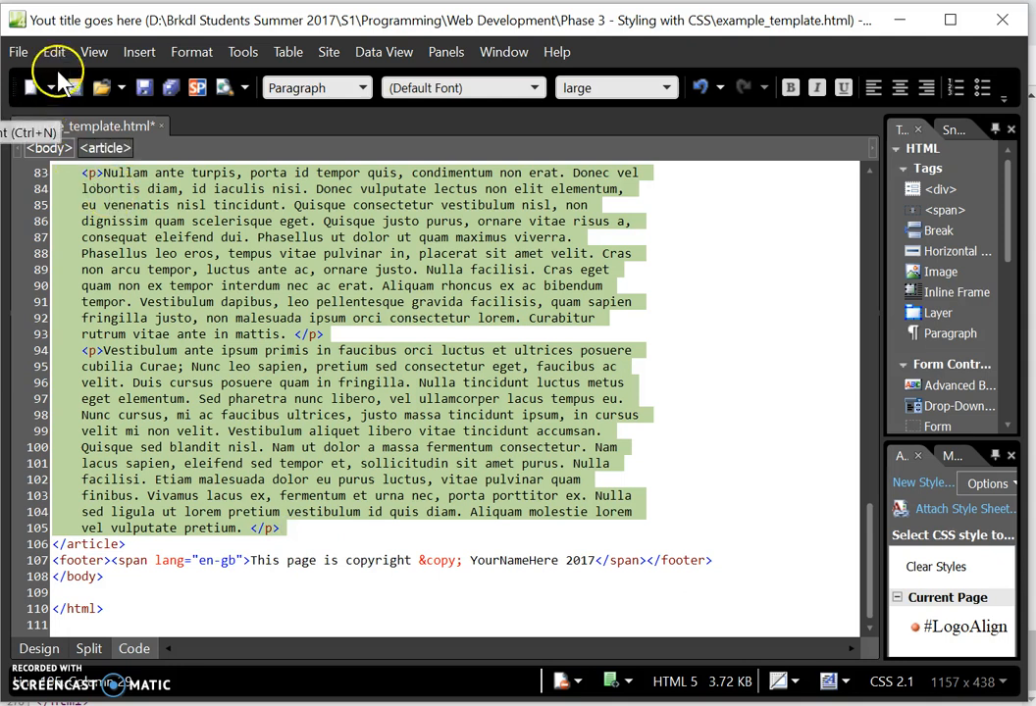
- Paste the copied policy HTML as plain text over the placeholder paragraphs, filling to line 365
click(57, 54)
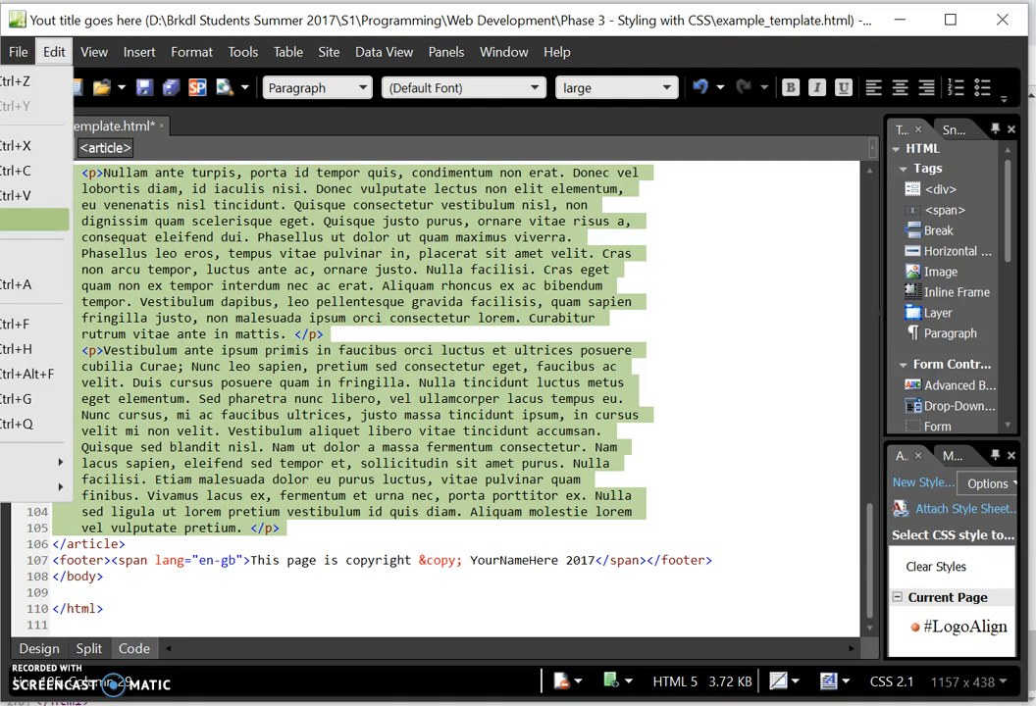
click(30, 220)
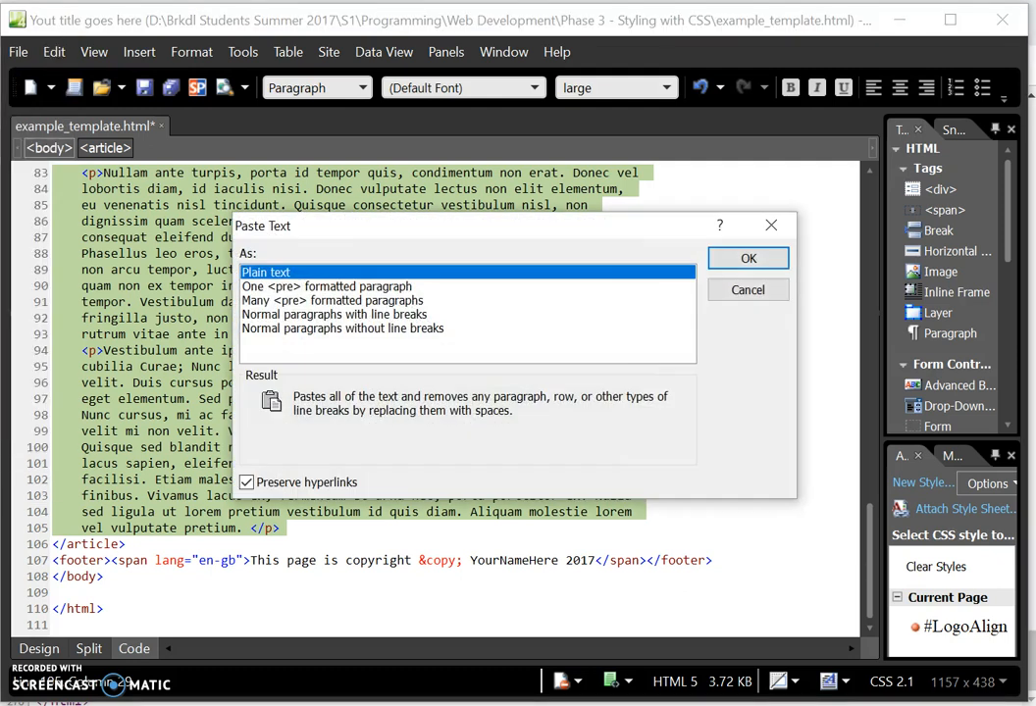
click(749, 260)
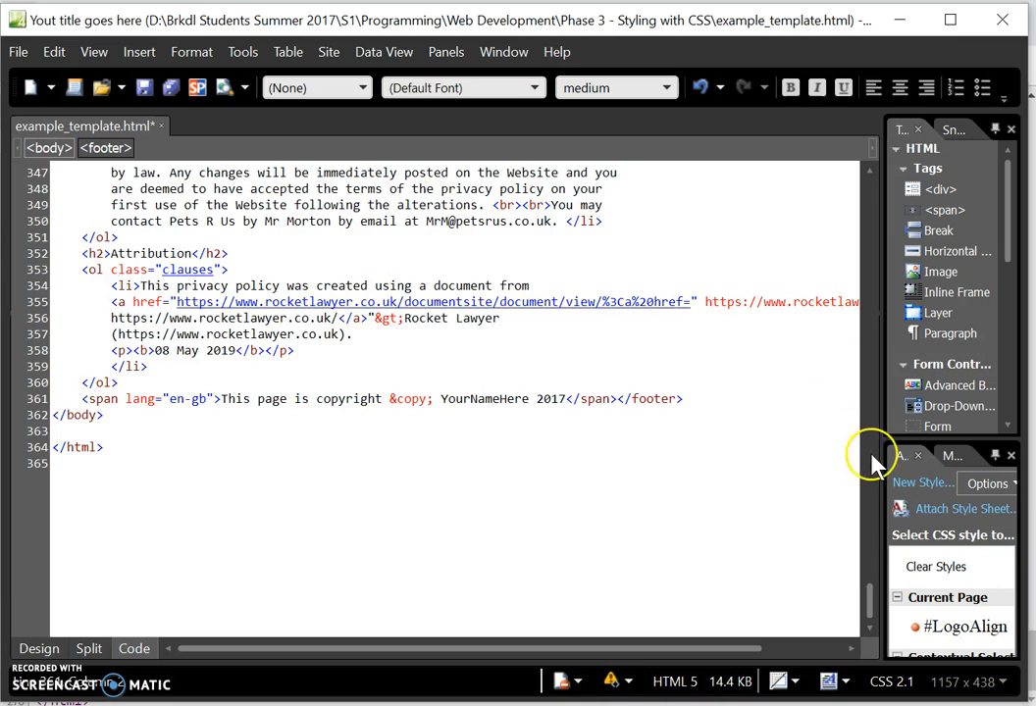
mouse_move(869, 607)
mouse_down()
mouse_move(872, 572)
mouse_move(872, 593)
mouse_up()
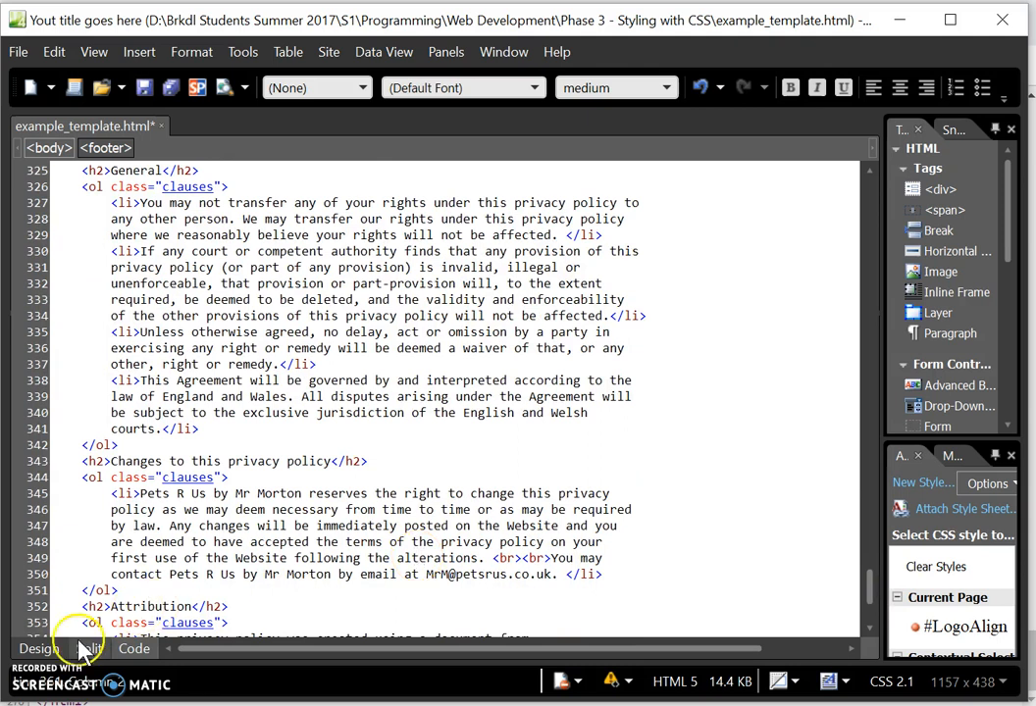
- Show the page in Design view, scrolled up to the pasted Privacy policy heading
click(39, 650)
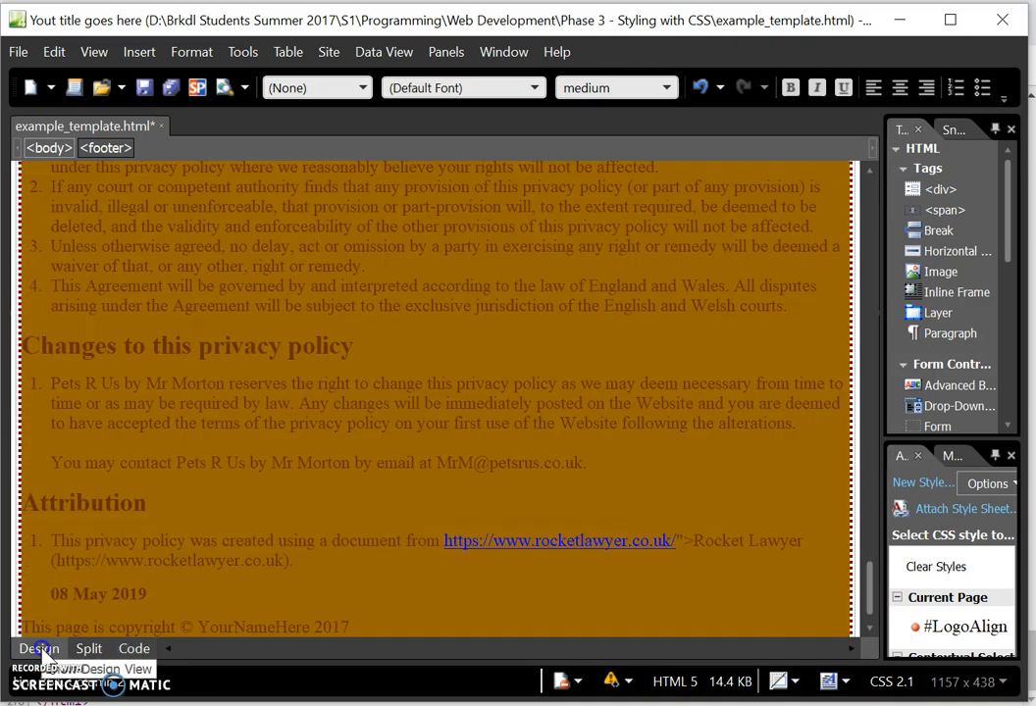
click(467, 365)
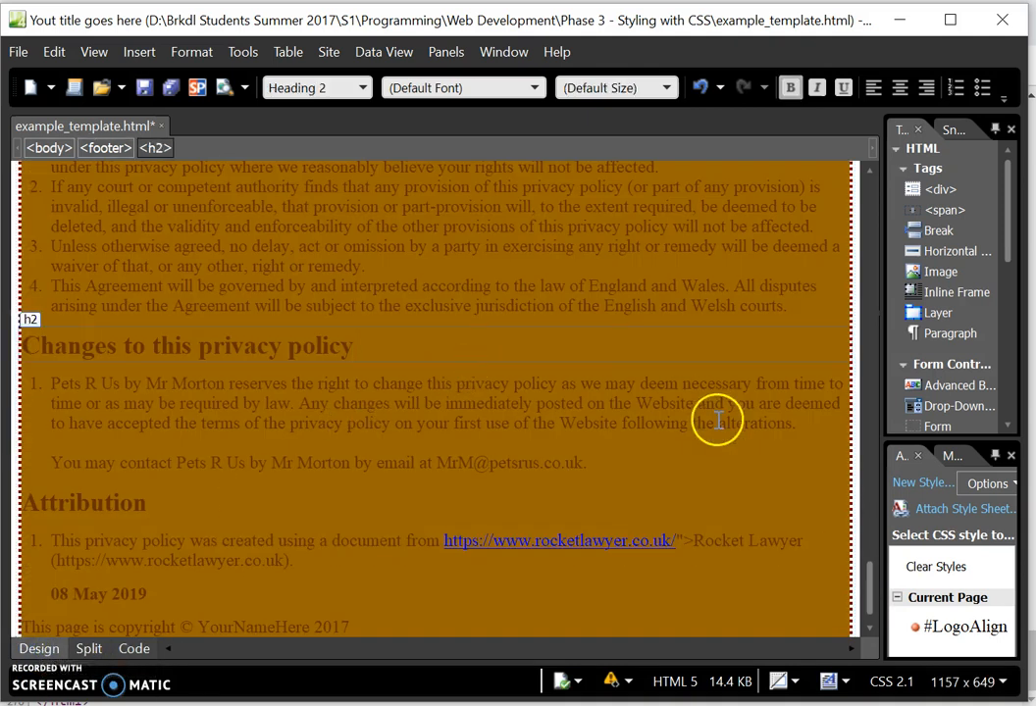
drag(873, 588, 863, 196)
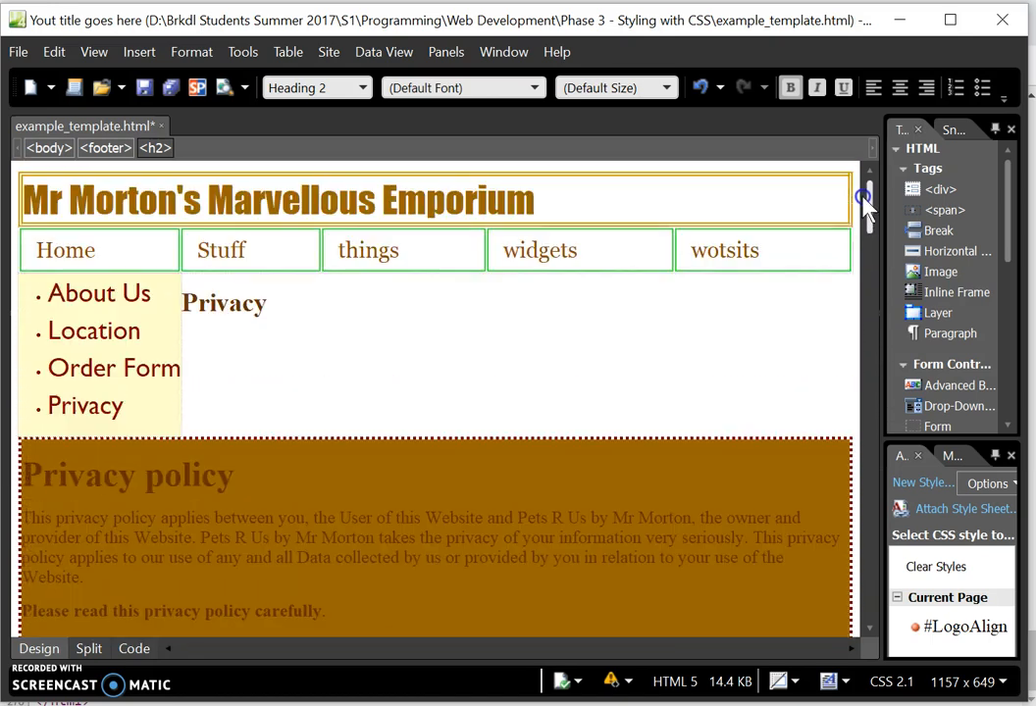